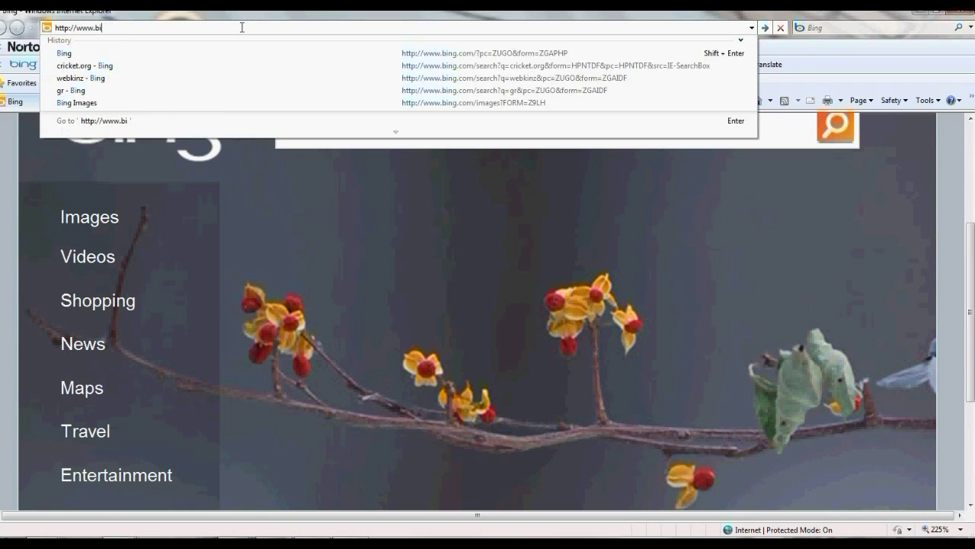
key("BackSpace")
key("BackSpace")
key("BackSpace")
key("BackSpace")
key("BackSpace")
key("BackSpace")
Load the Enterprise Manager login page at localhost:10001/em
type("local")
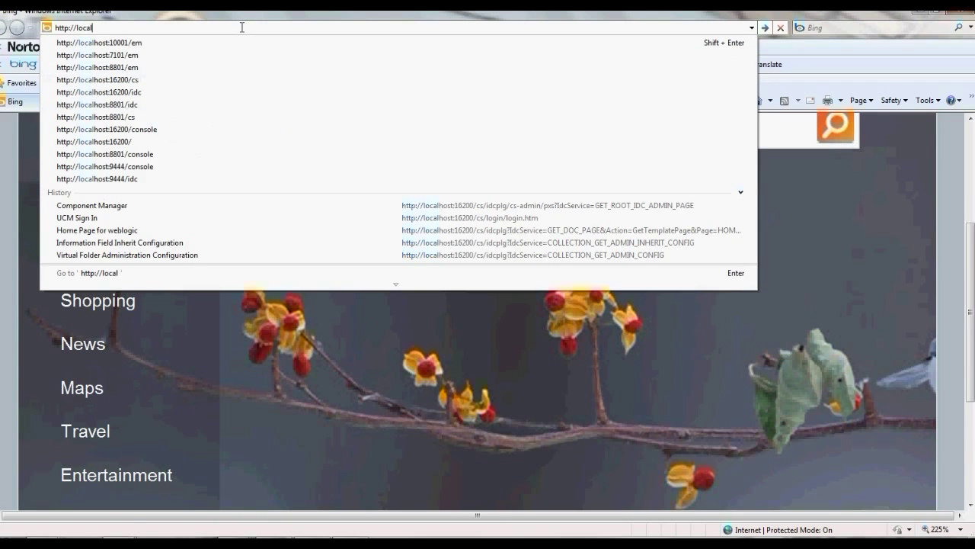
key("Return")
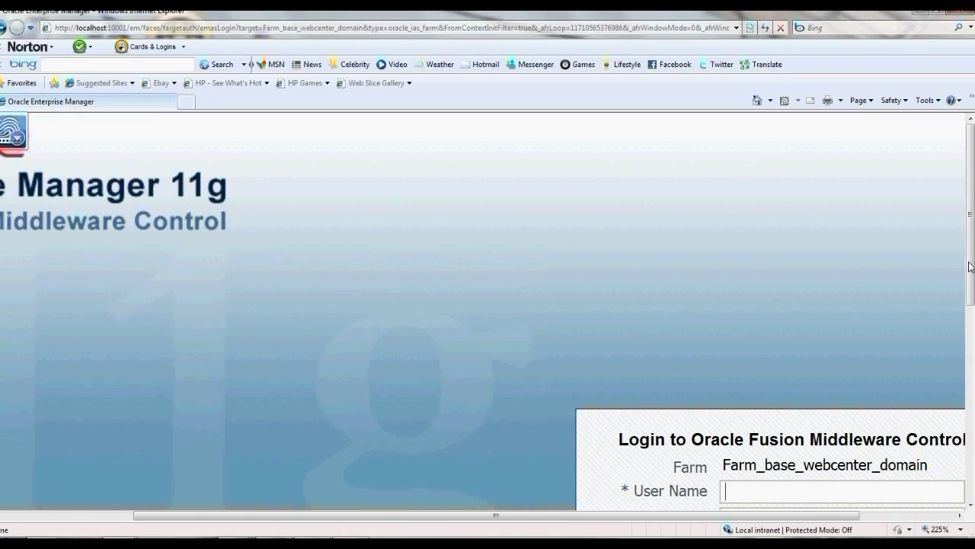
Sign in to the Farm_base_webcenter_domain farm with the administrator user name and password
left_click_drag(971, 265, 971, 321)
left_click(776, 379)
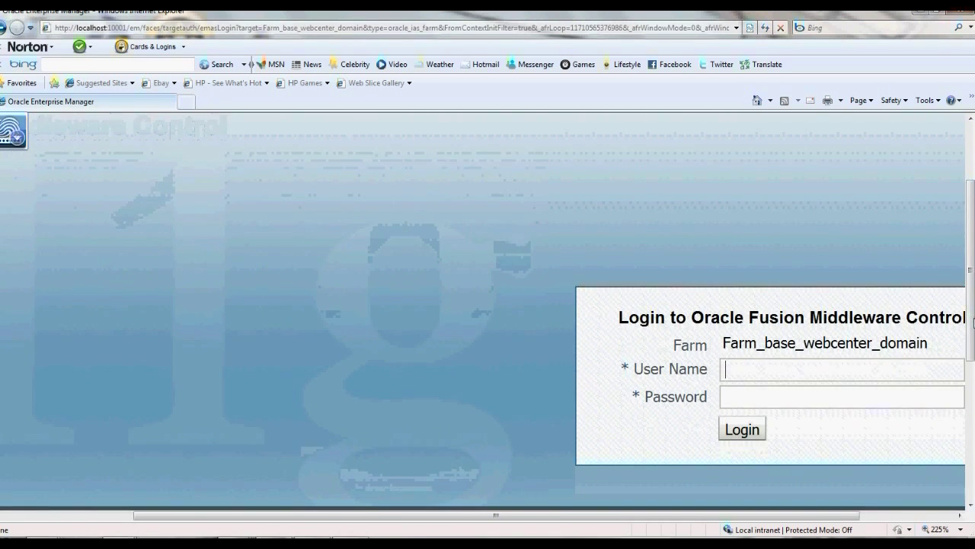
type("w")
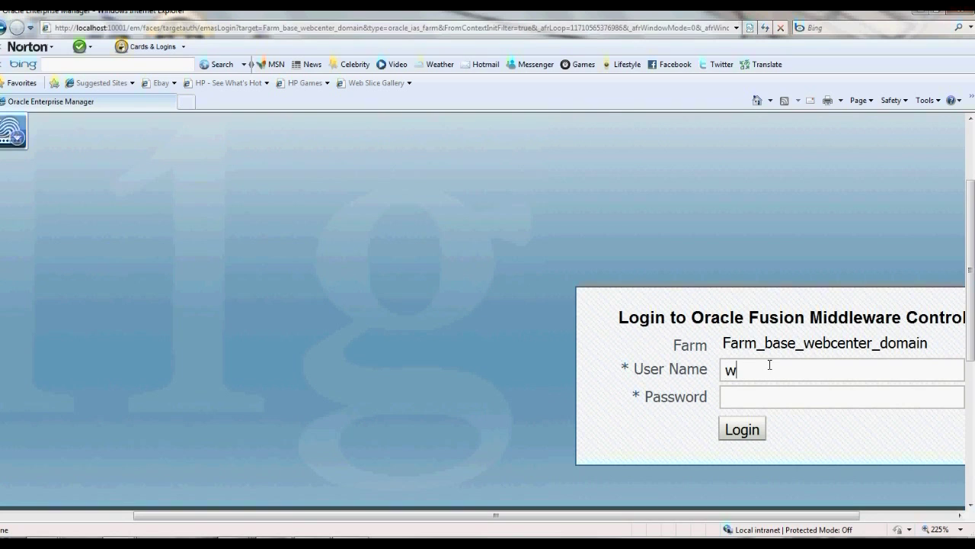
type("eblogicwelcome")
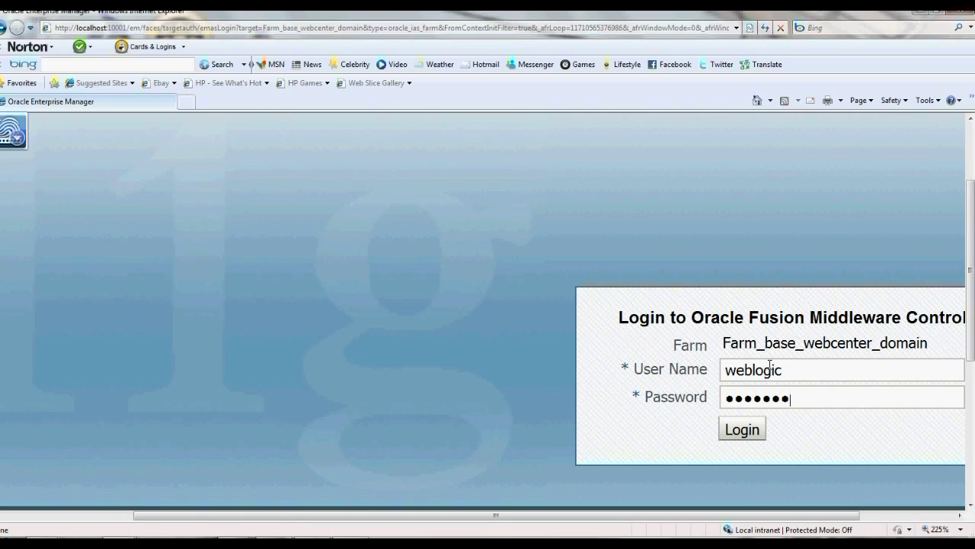
type("12")
key("Return")
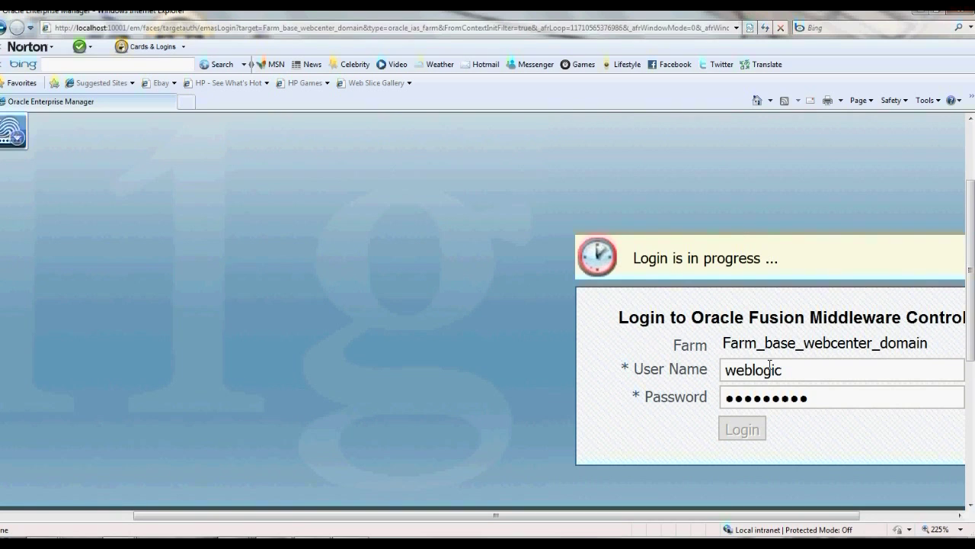
left_click(191, 105)
type("h")
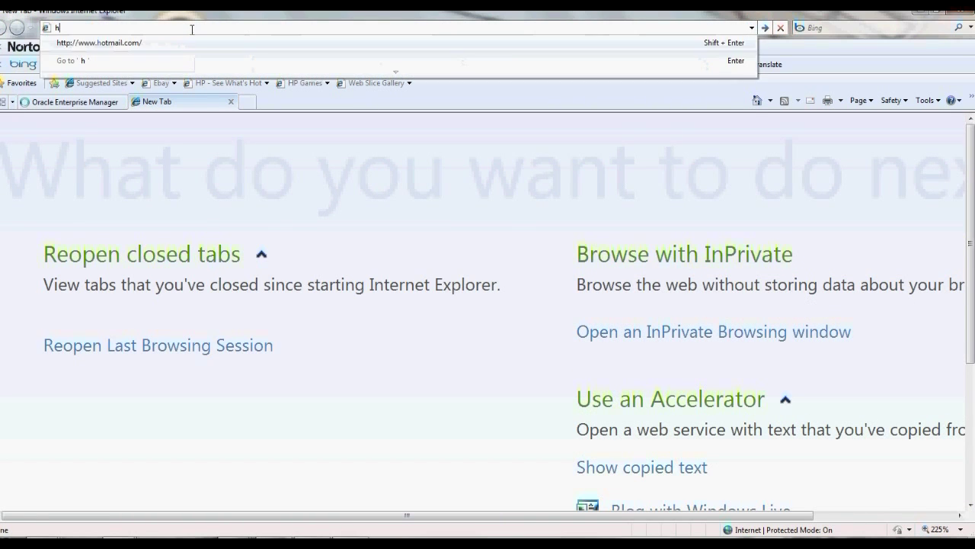
type("ttp:")
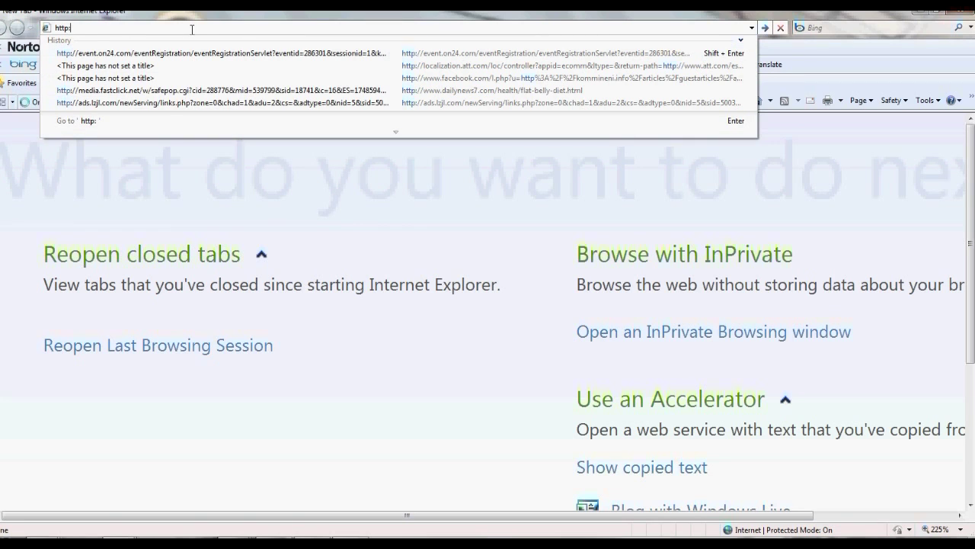
type("//localhost:16200/cs")
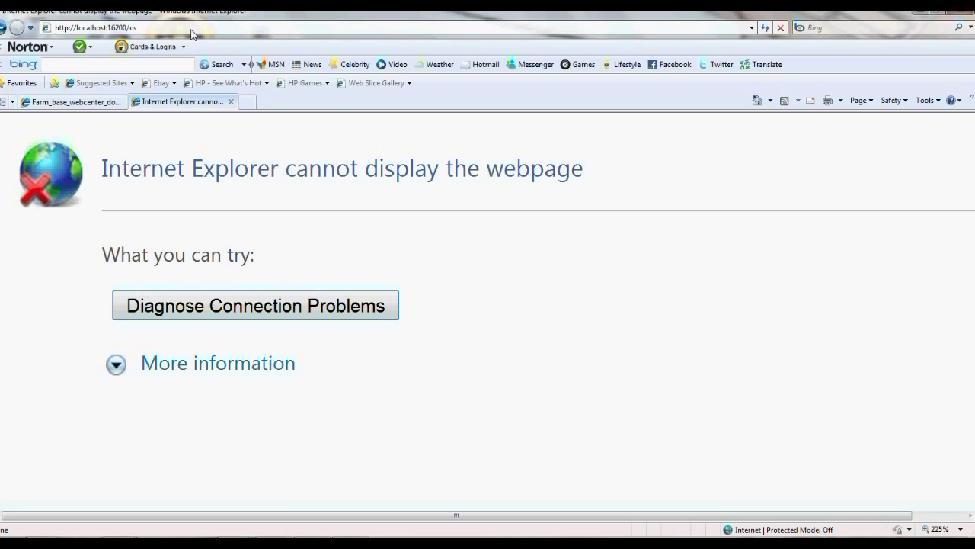
mouse_move(235, 544)
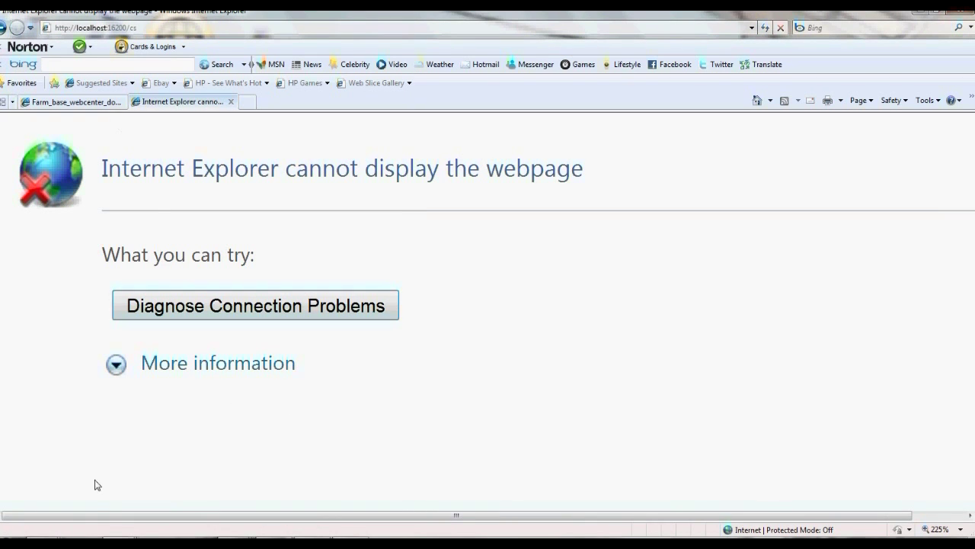
mouse_move(163, 472)
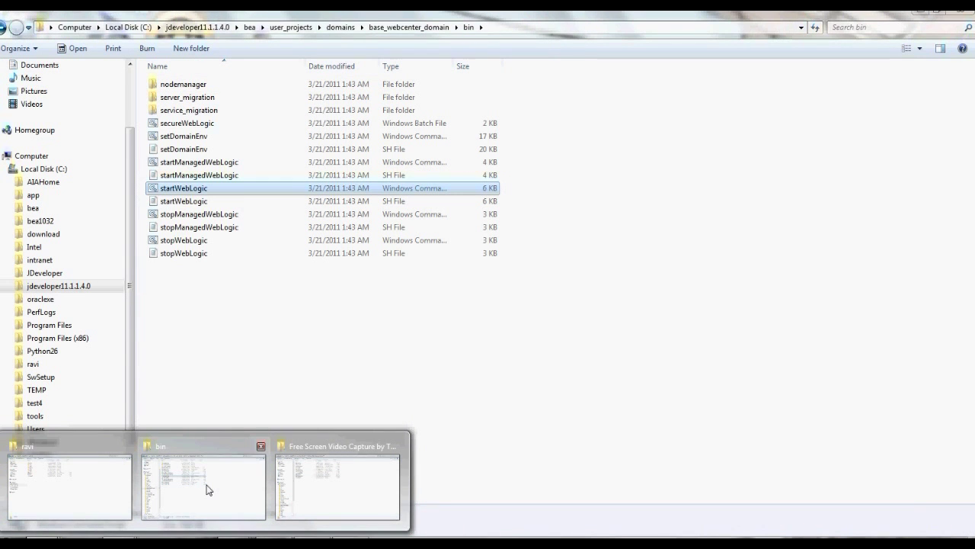
Run startManagedWebLogic from the ucm_domain\bin folder as administrator
left_click(210, 490)
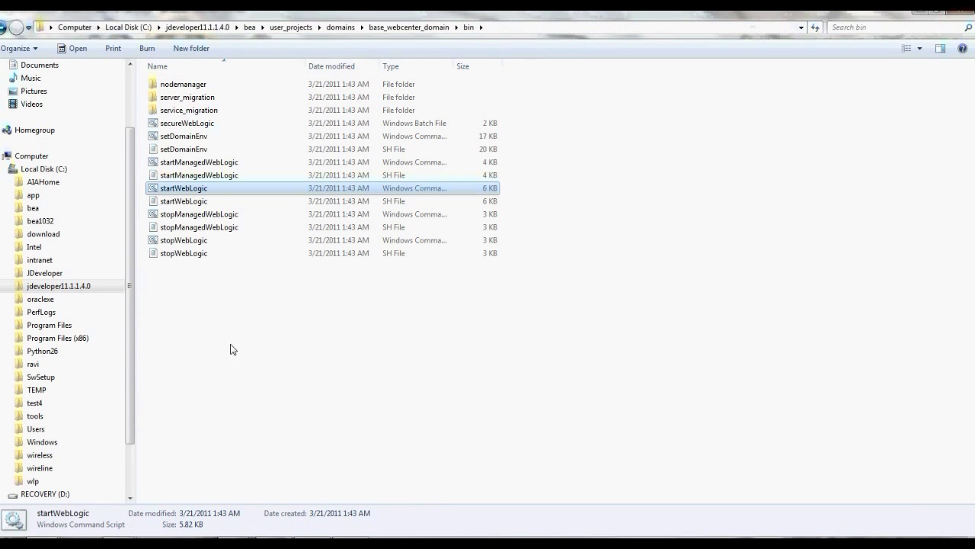
left_click(3, 29)
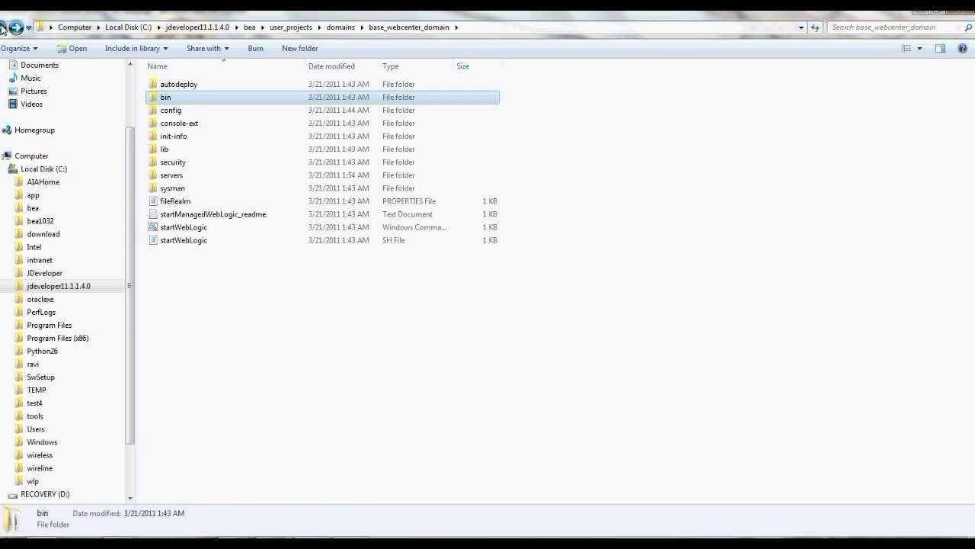
left_click(3, 29)
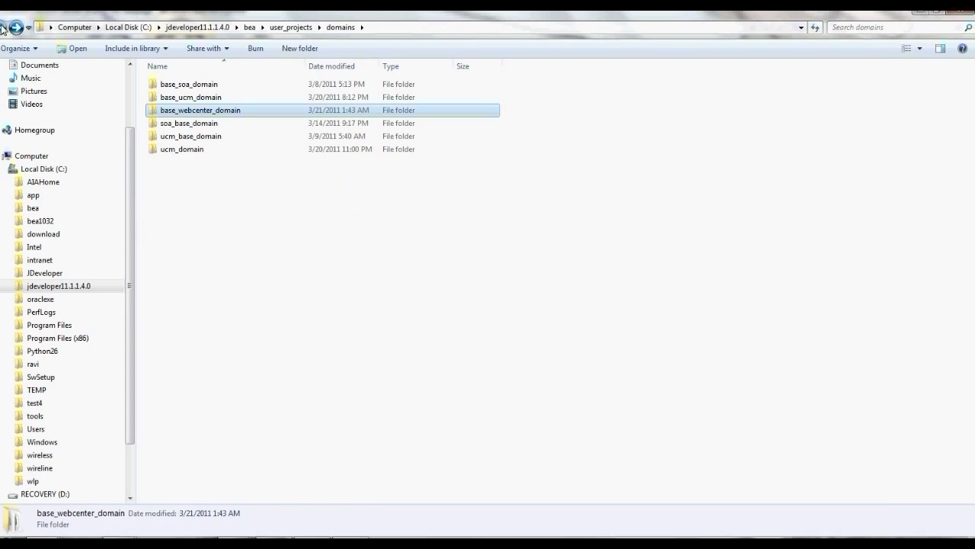
double_click(198, 151)
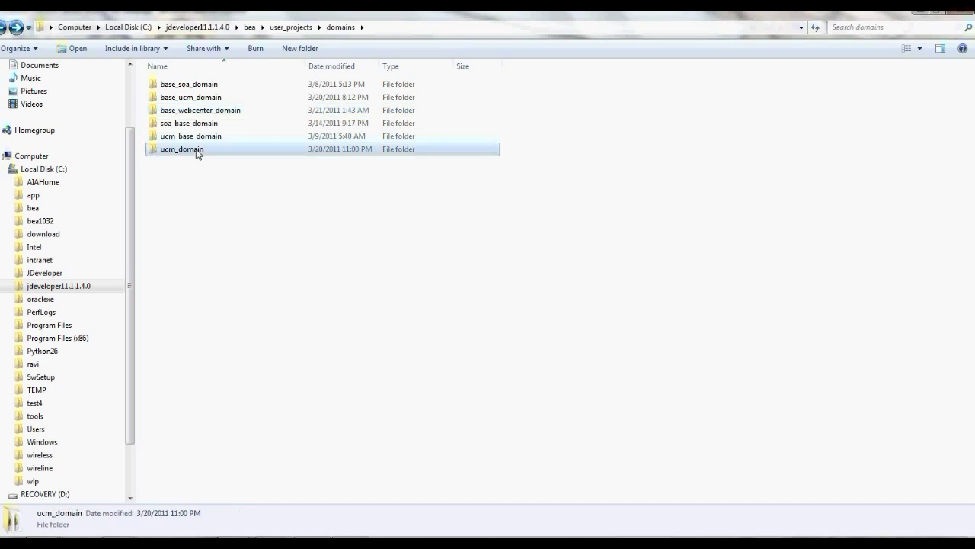
double_click(166, 97)
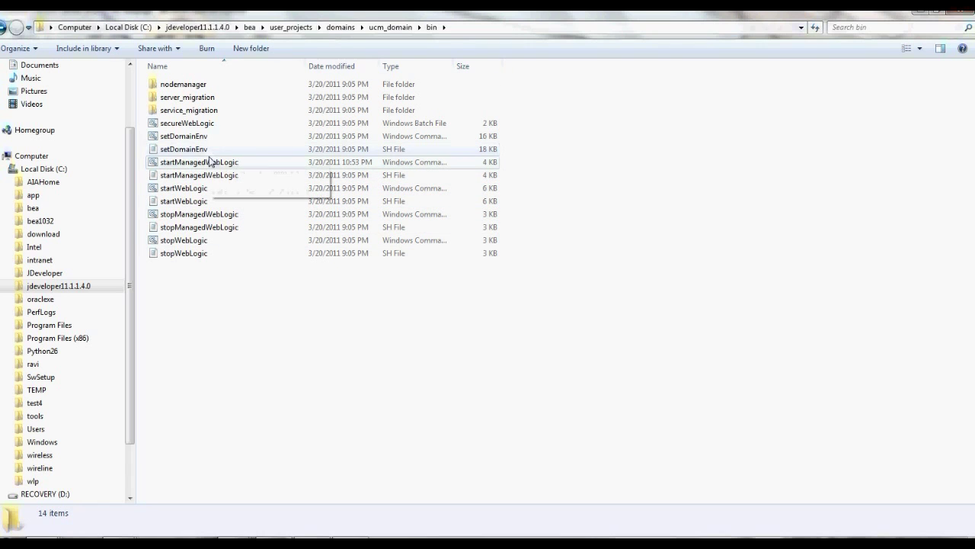
left_click(211, 163)
right_click(211, 163)
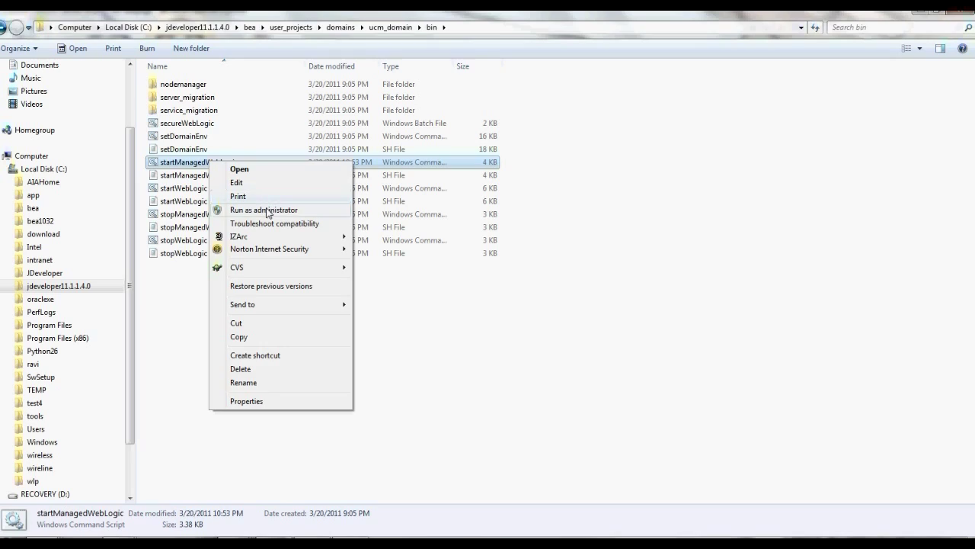
left_click(268, 210)
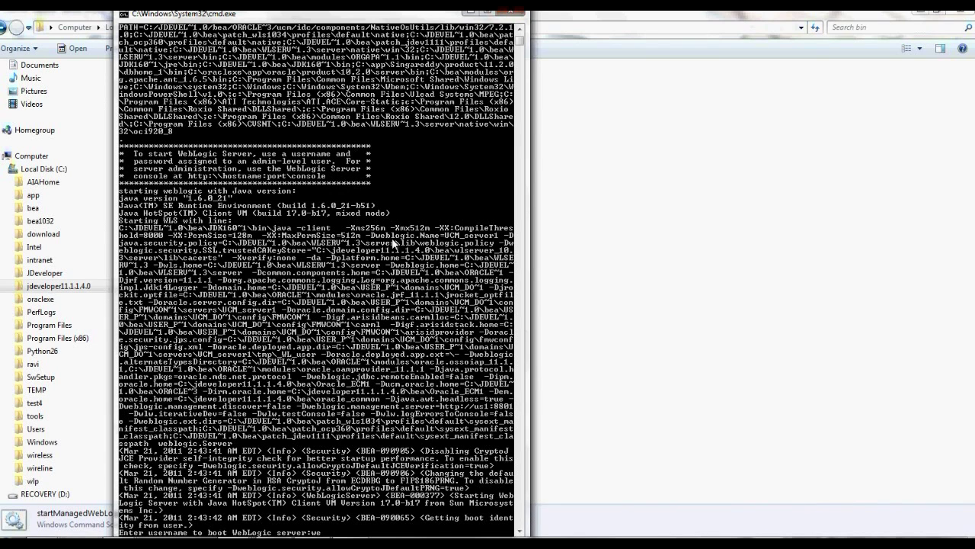
Enter the WebLogic boot user name and password so UCM_server1 starts
type("ic")
key("Return")
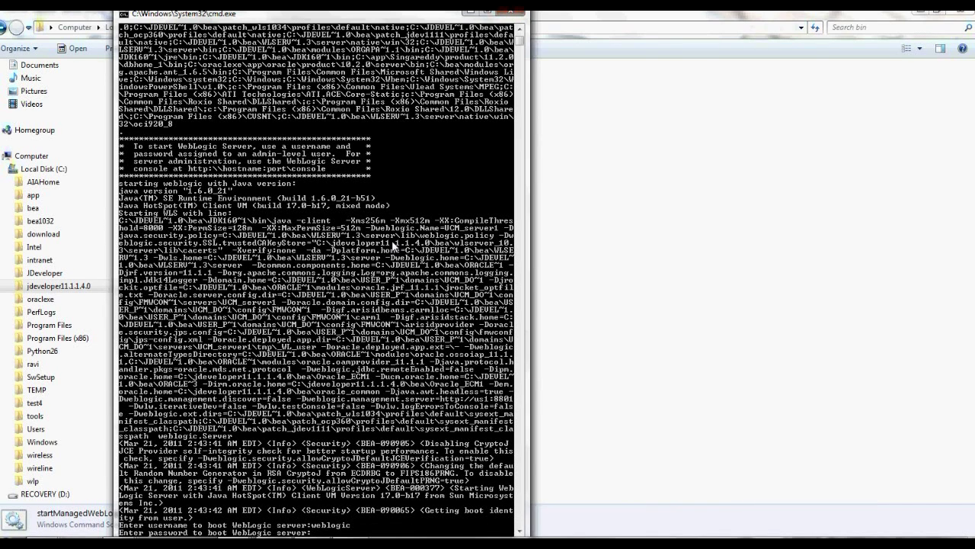
key("Return")
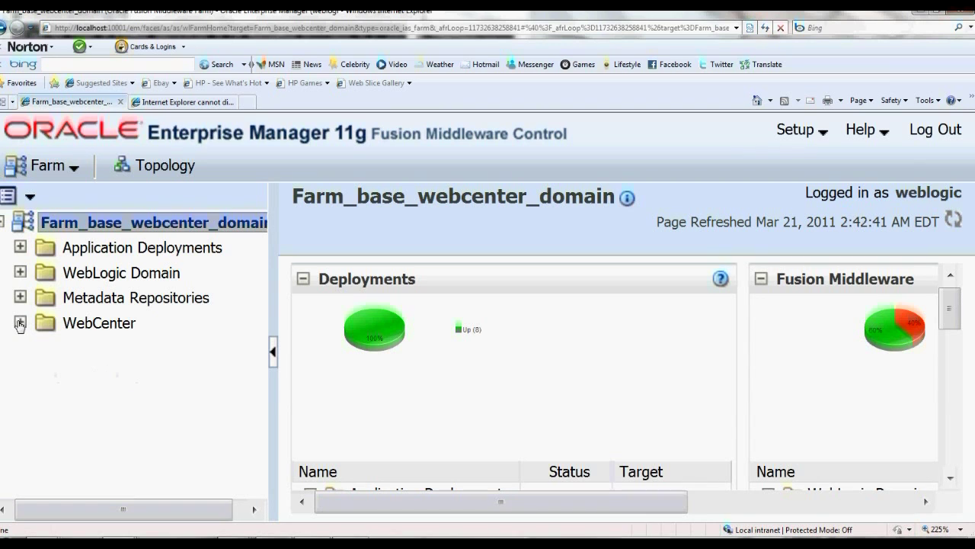
left_click(18, 320)
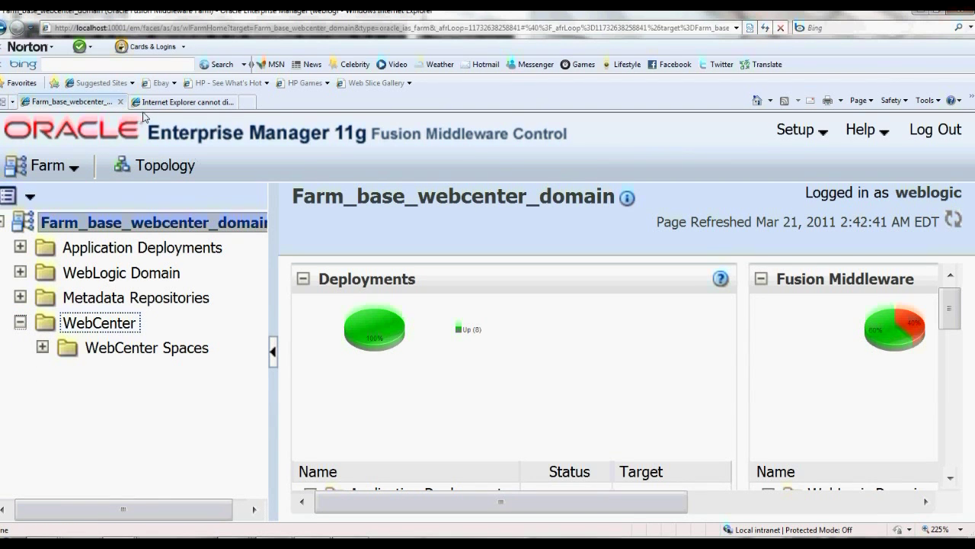
Open Service Configuration for the webcenter(11.1.1.4.0) WebCenter Spaces application
left_click(43, 347)
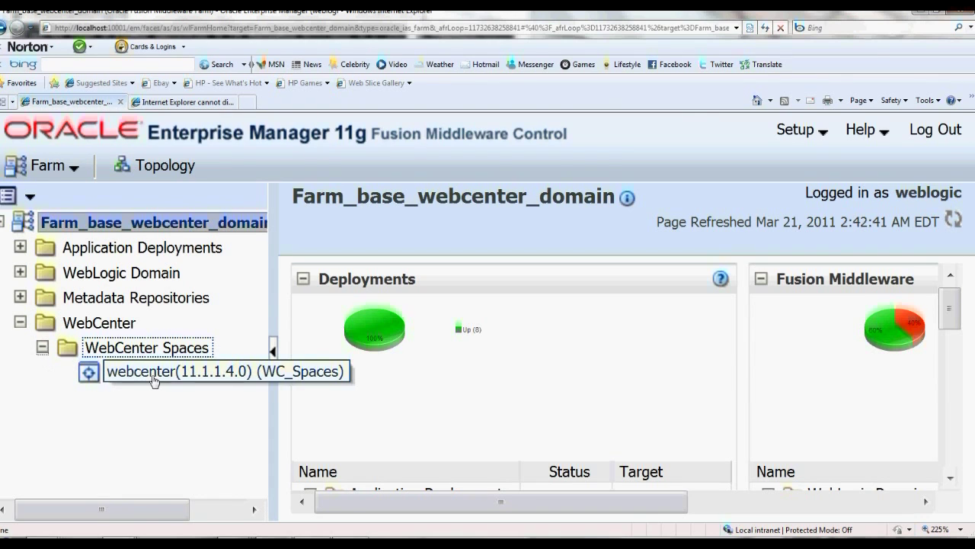
left_click(154, 379)
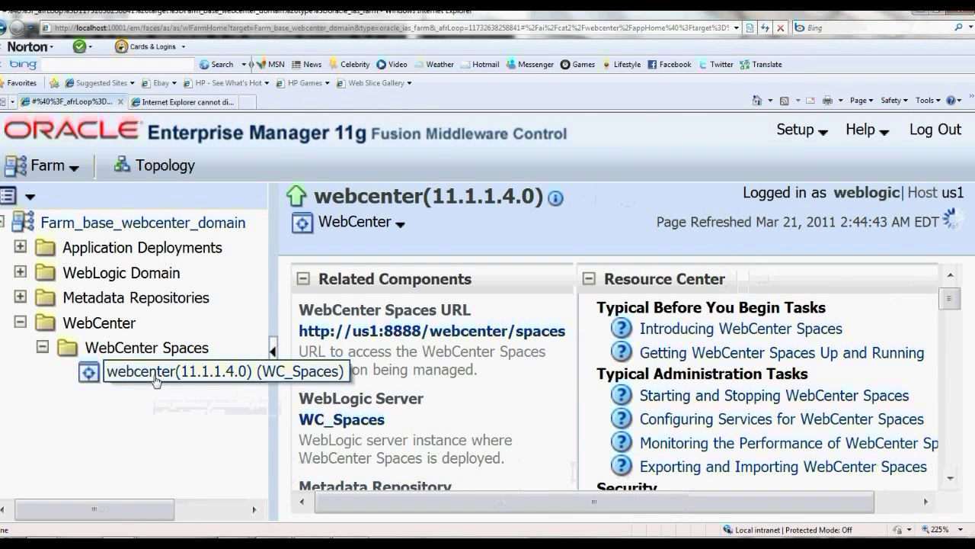
left_click(374, 227)
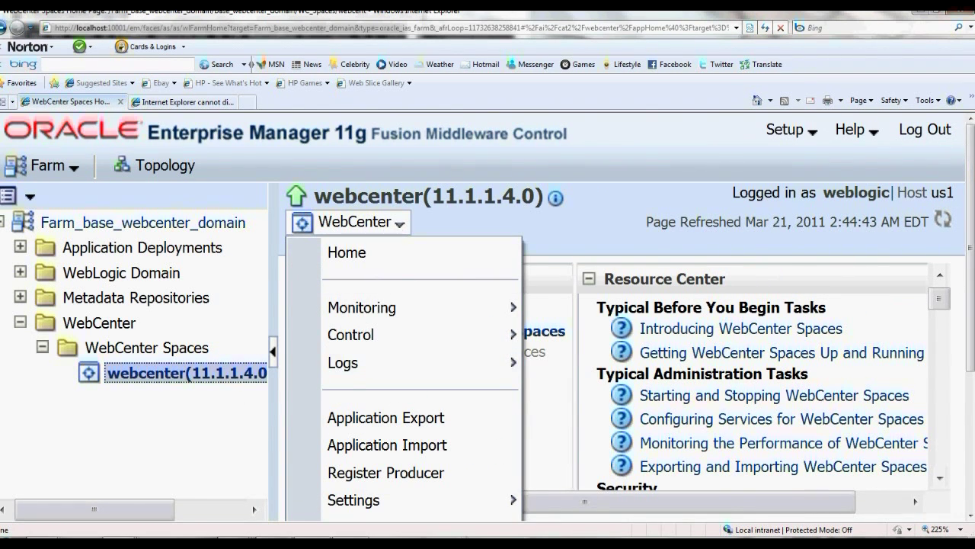
mouse_move(493, 515)
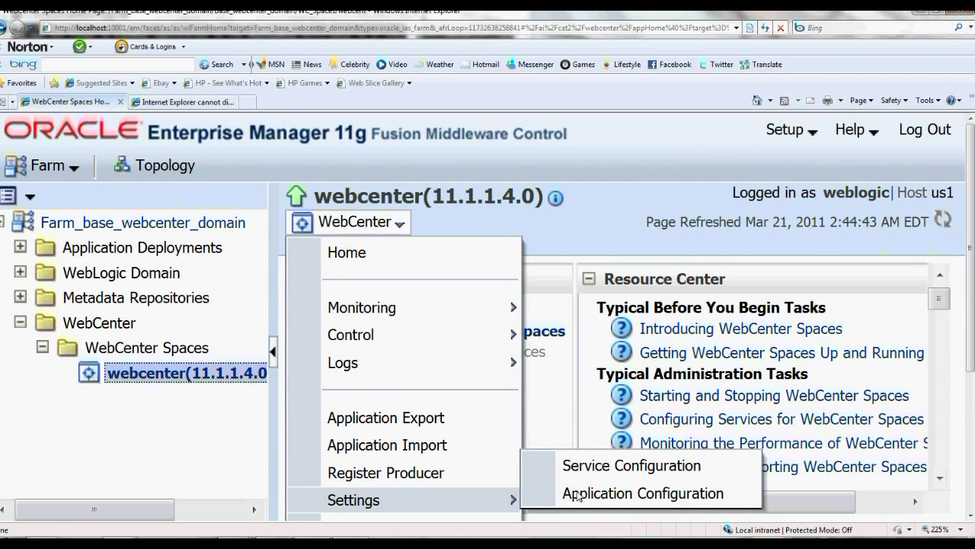
left_click(595, 467)
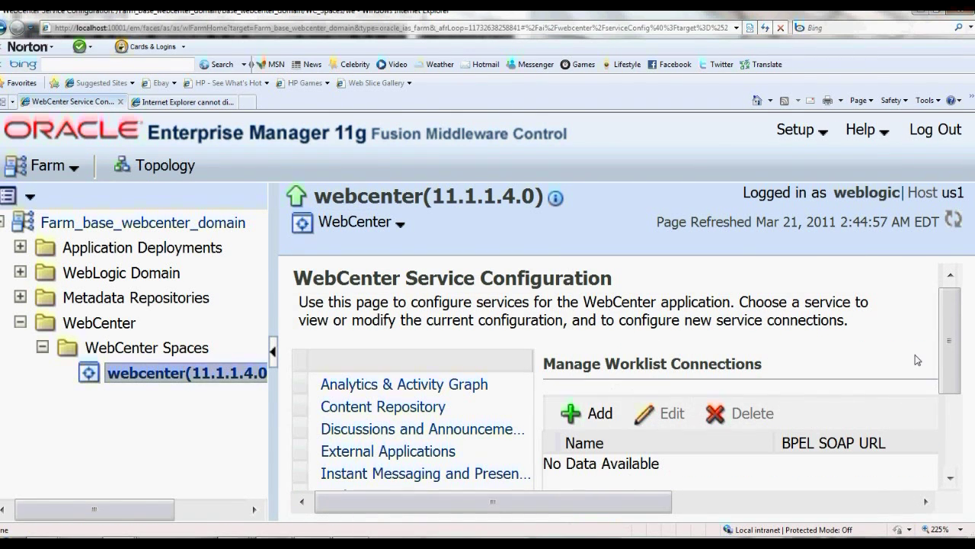
Show the Content Repository connections and begin adding a new connection
left_click_drag(951, 302, 961, 341)
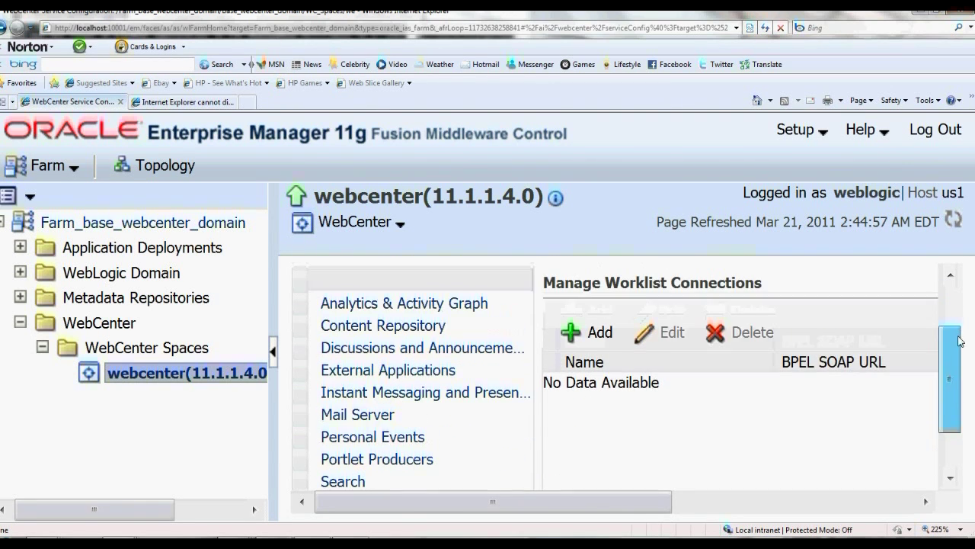
left_click(410, 335)
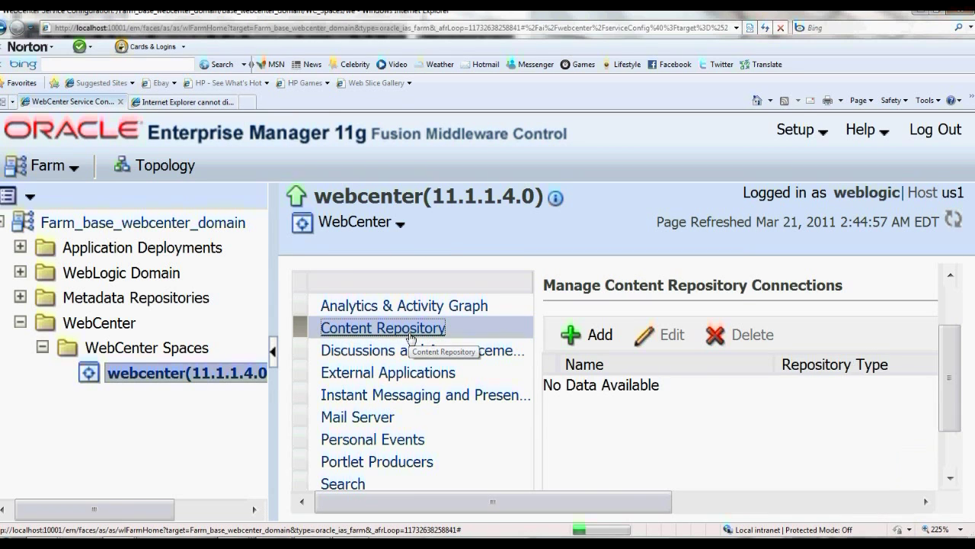
left_click(587, 335)
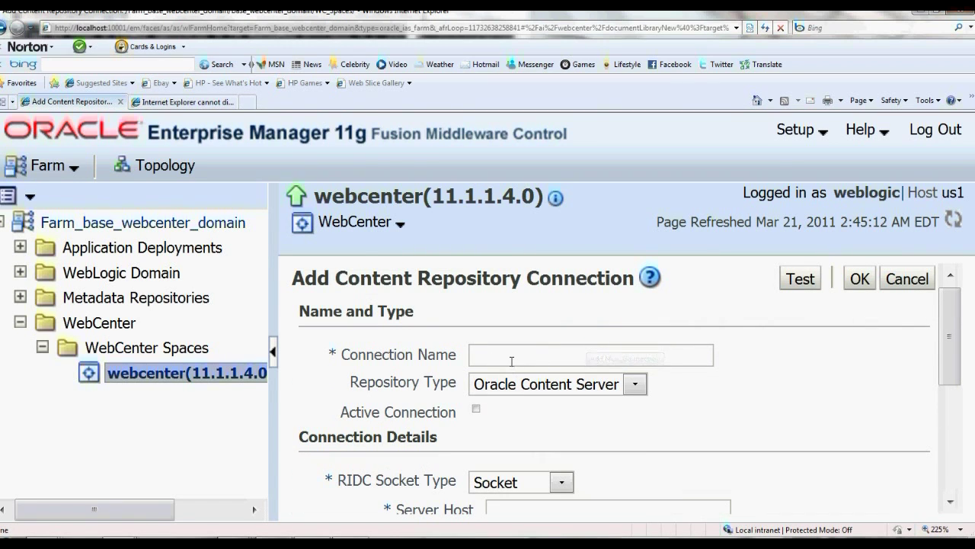
Name the connection Oracle11gUCMConnection with host localhost and port 4444
left_click(515, 362)
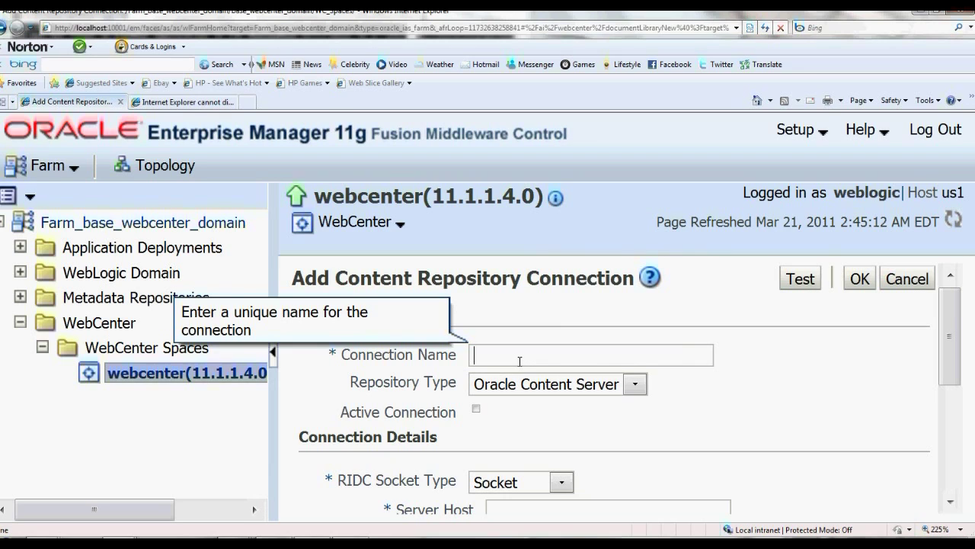
type("Oracle11gUCMConnection")
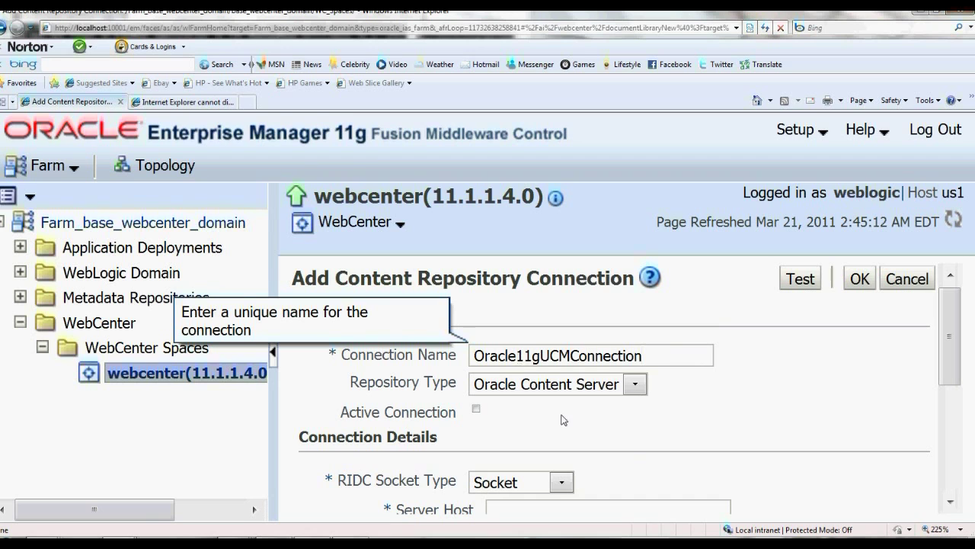
left_click(720, 438)
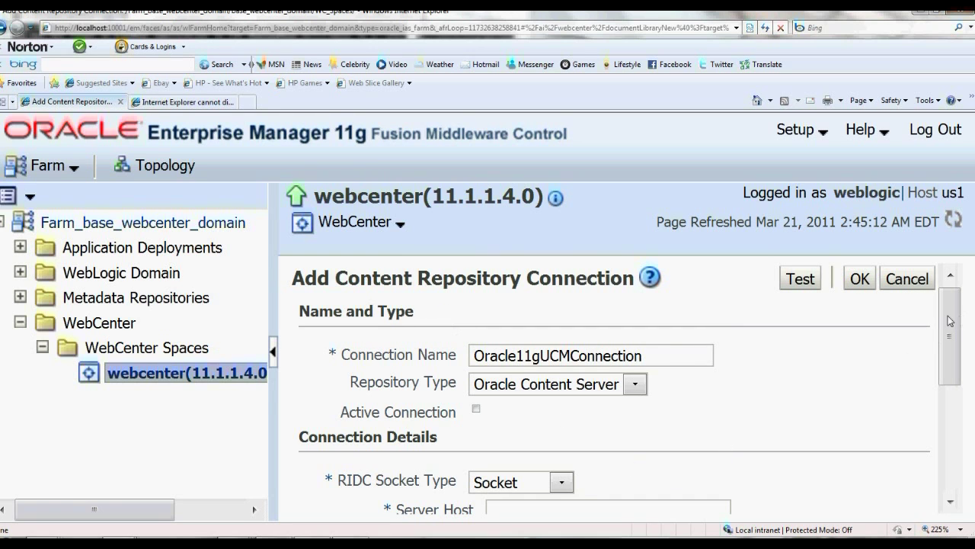
left_click_drag(951, 320, 951, 368)
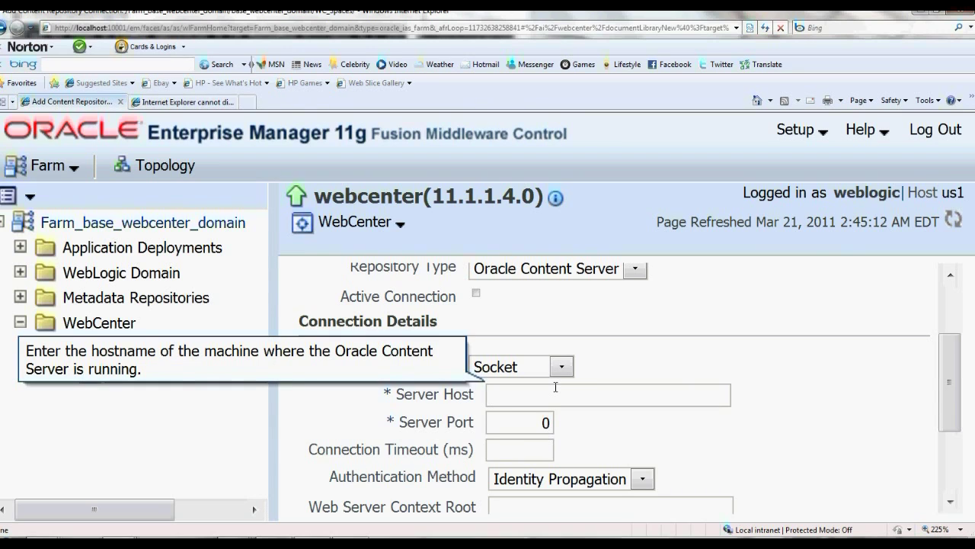
type("oa")
key("BackSpace")
type("calhost")
key("Tab")
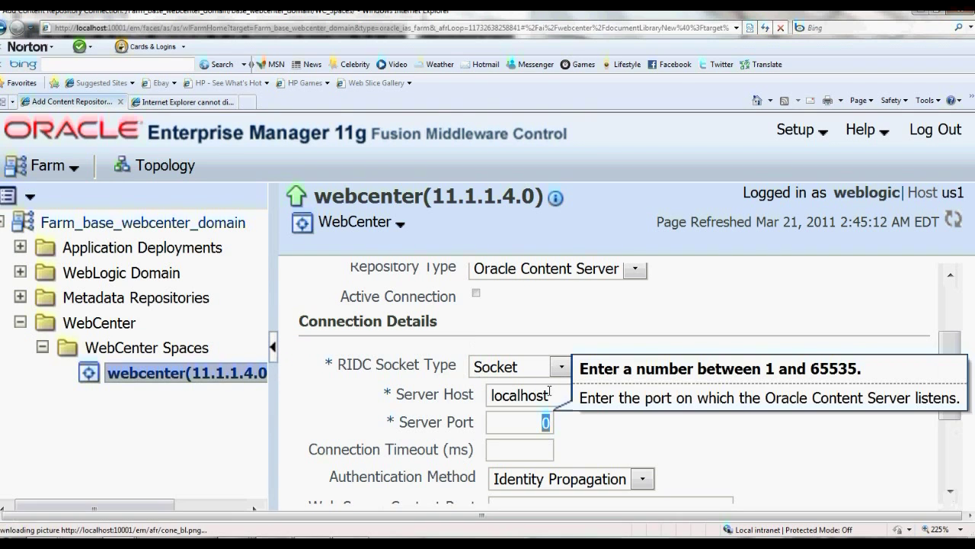
type("4444")
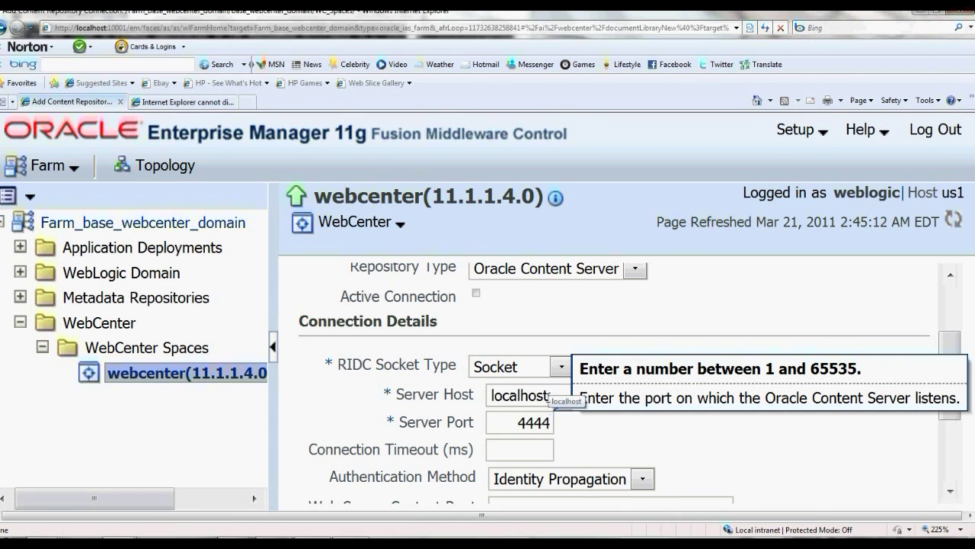
Set the Web Server Context Root to /cs
scroll(611, 467, "up", 1)
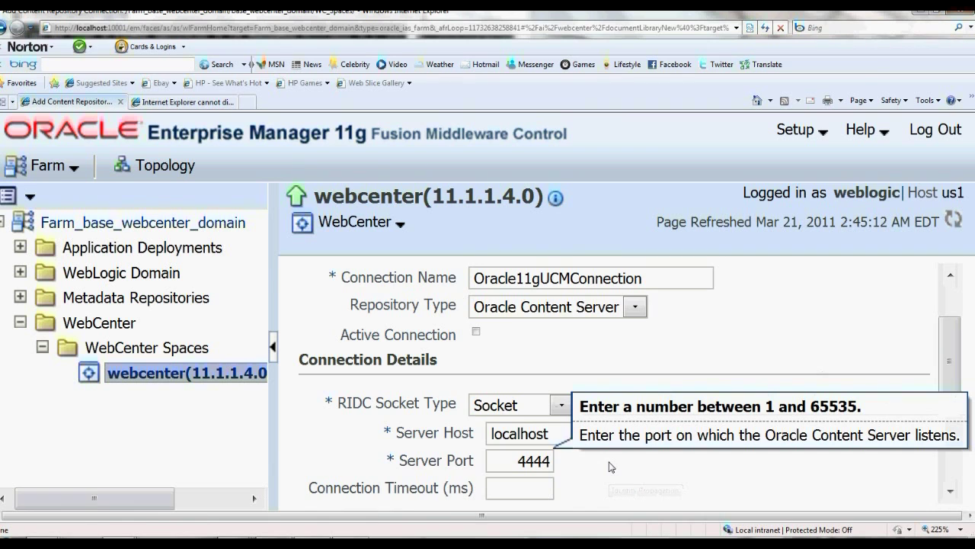
scroll(611, 467, "up", 3)
scroll(611, 467, "down", 3)
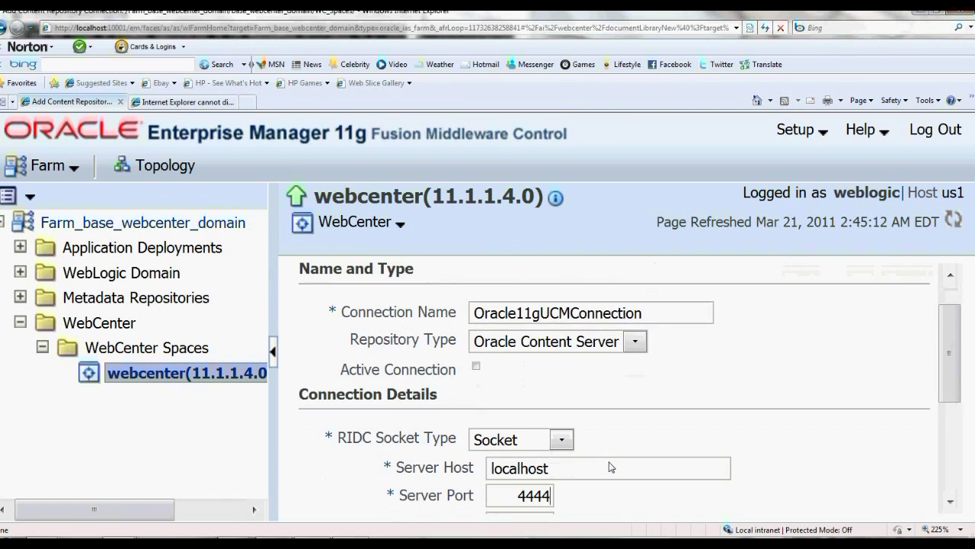
key("Tab")
key("Tab")
key("Tab")
key("Tab")
key("Tab")
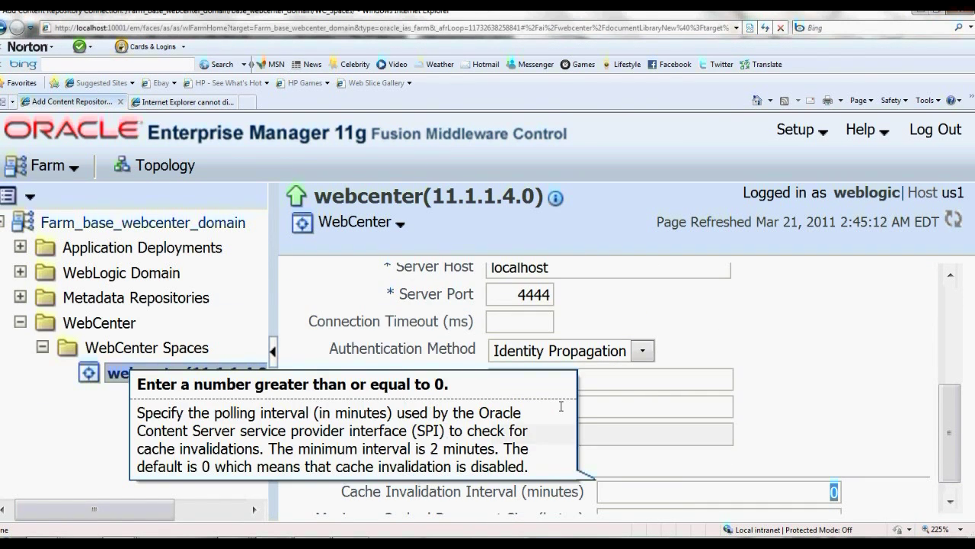
left_click(627, 398)
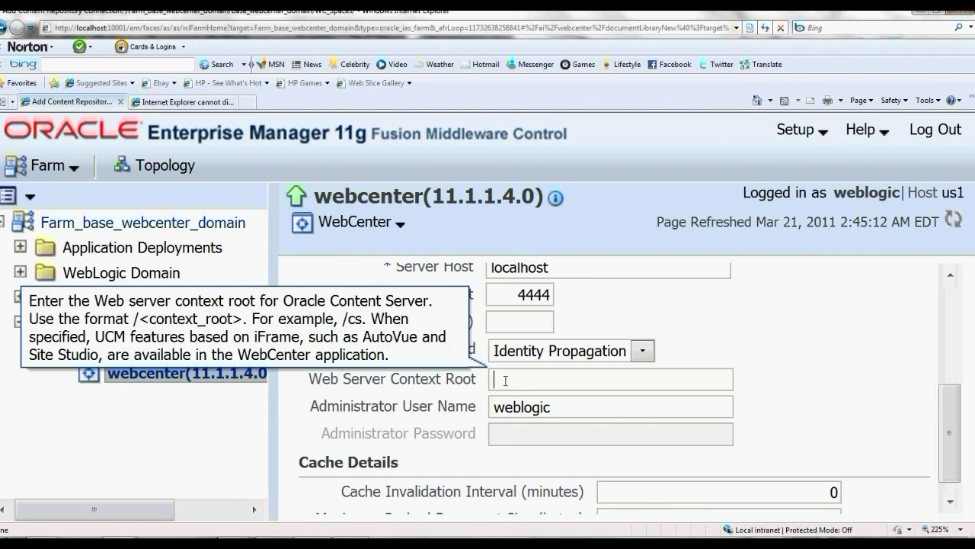
type("/cs")
left_click(562, 406)
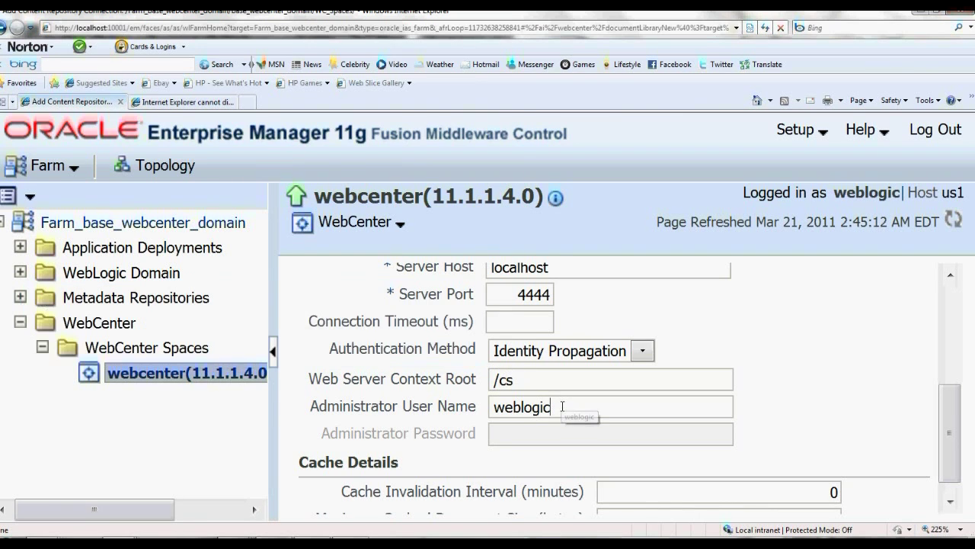
left_click(536, 437)
left_click_drag(953, 403, 954, 450)
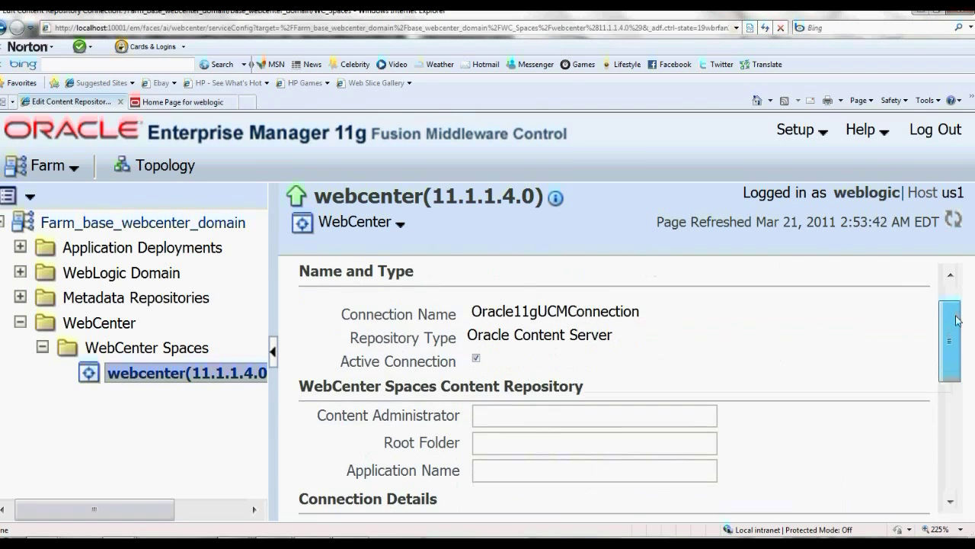
left_click_drag(958, 296, 962, 331)
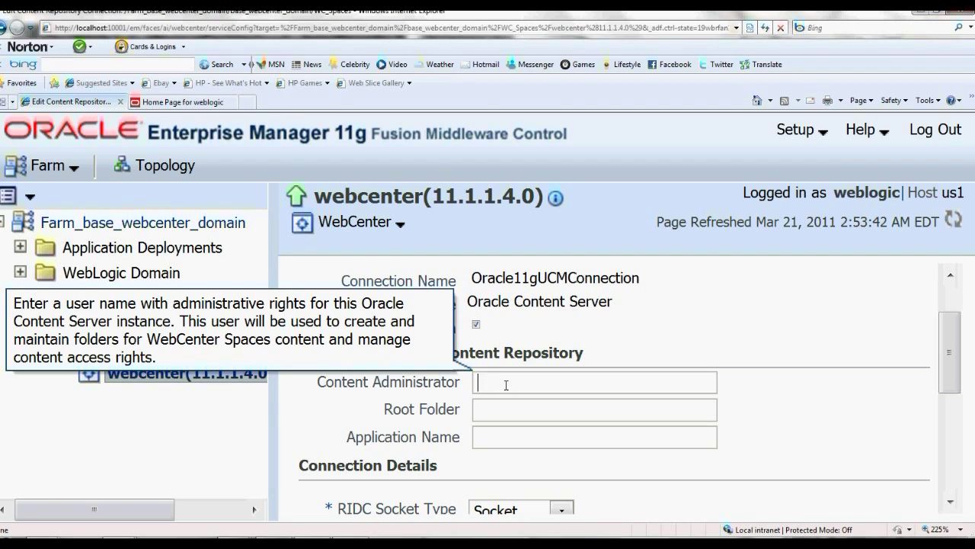
Enter the content administrator user, root folder /MyWebCenterPortal and application name MyPortal
type("weblogic")
key("Tab")
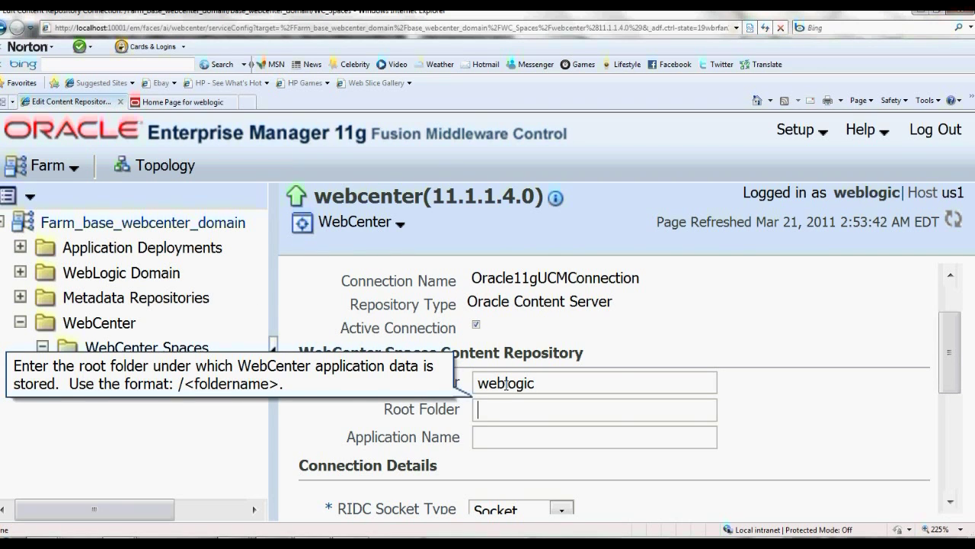
type("/MyWebCenter")
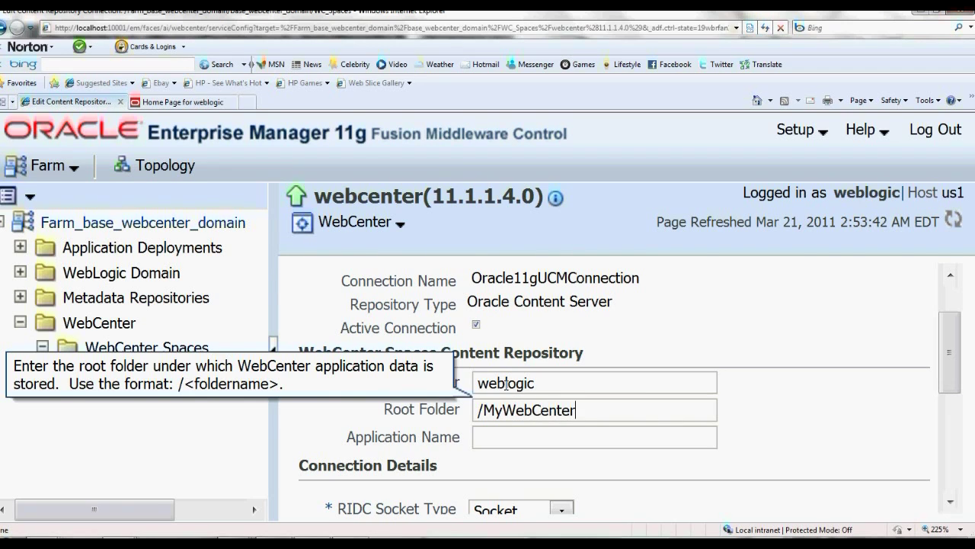
type("Portal")
key("Tab")
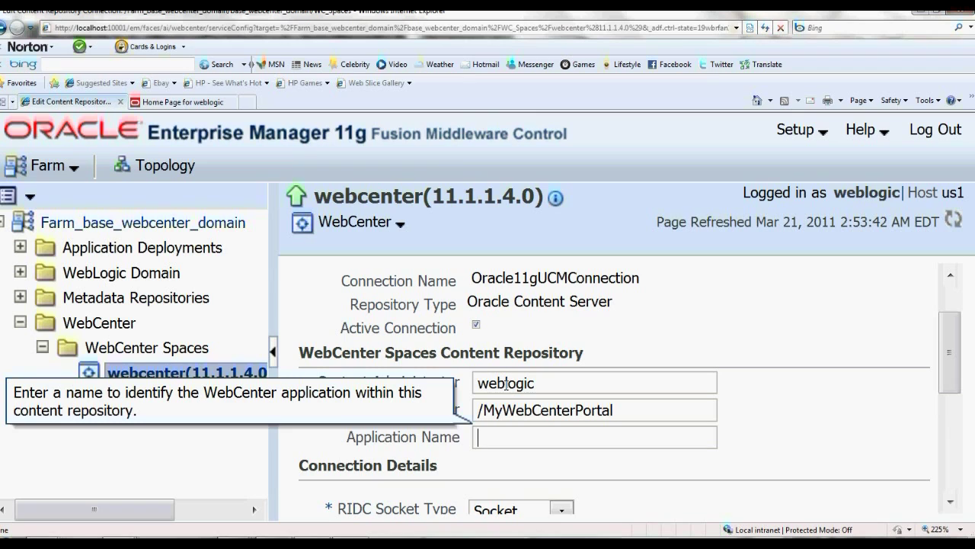
type("MyPortal")
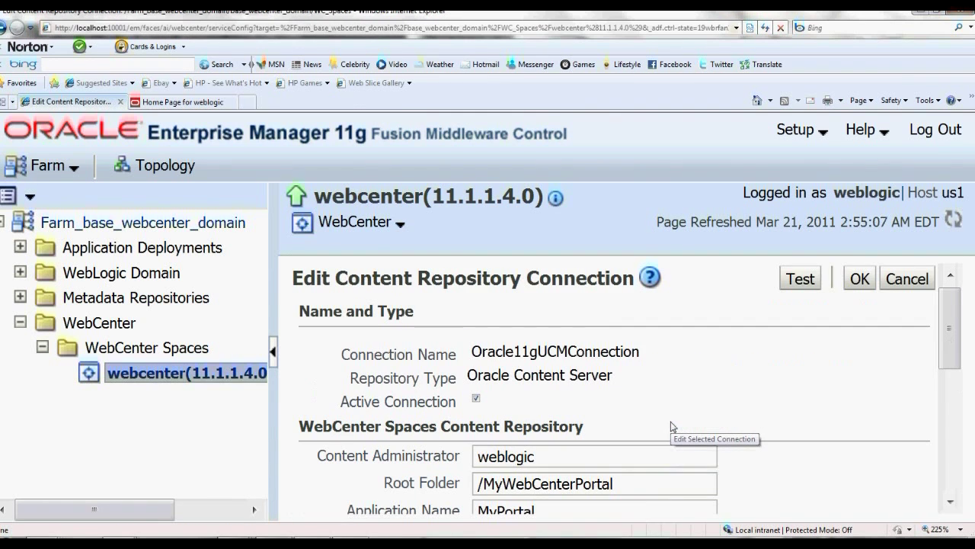
Test the Oracle11gUCMConnection successfully and save it
left_click(807, 278)
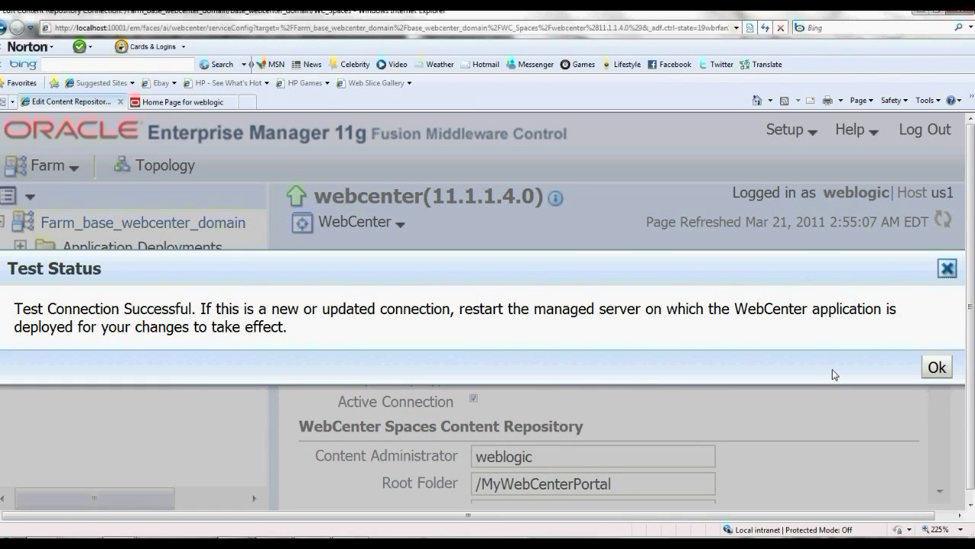
left_click(938, 368)
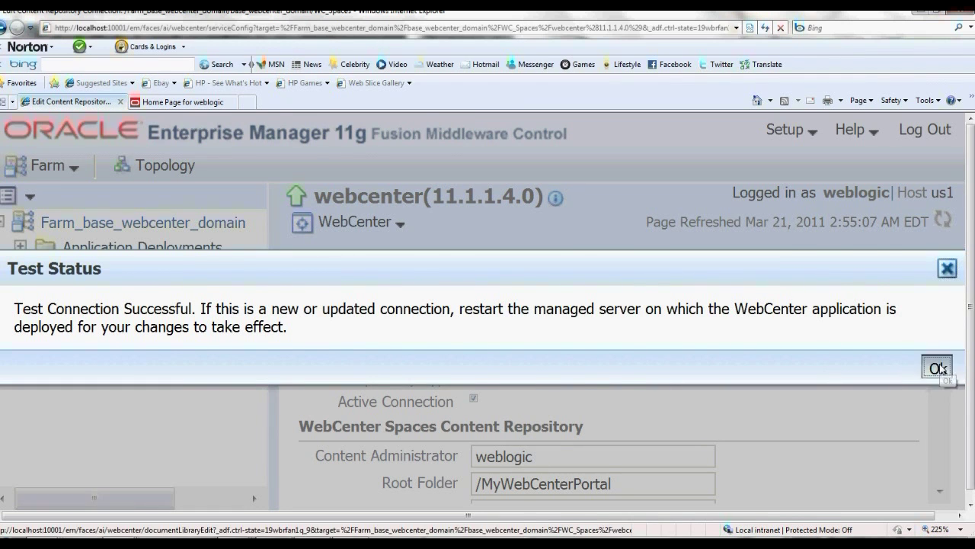
left_click(865, 288)
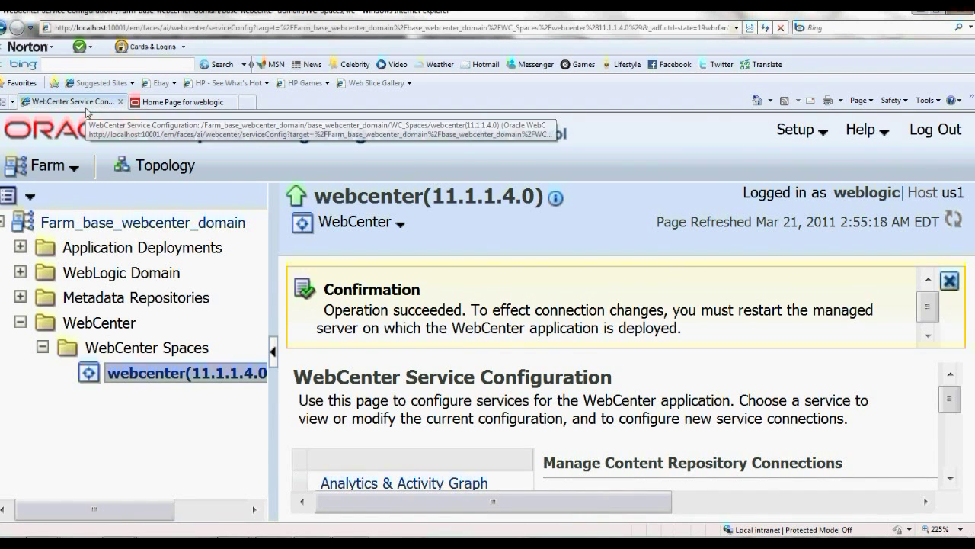
Browse Content Server's Contribution Folders, which still list no items
left_click(135, 102)
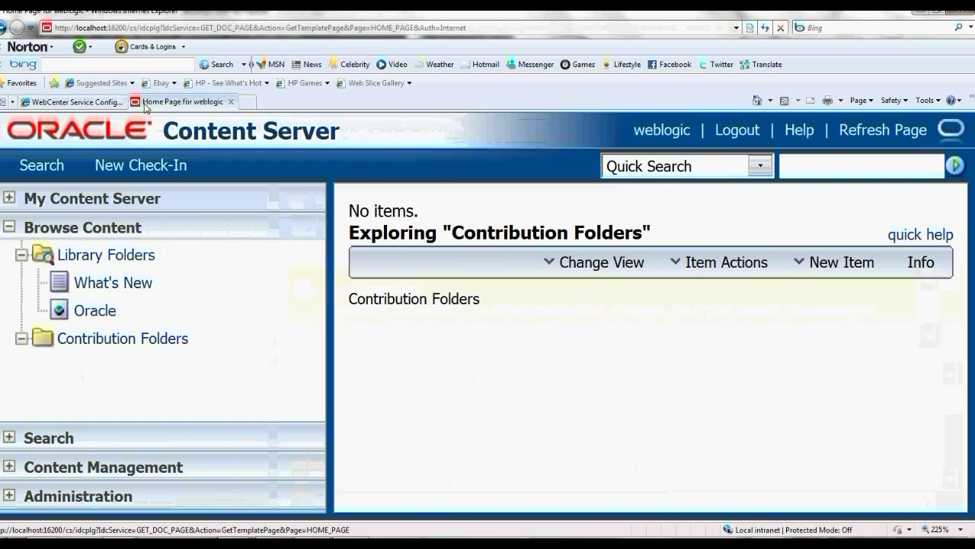
left_click(82, 237)
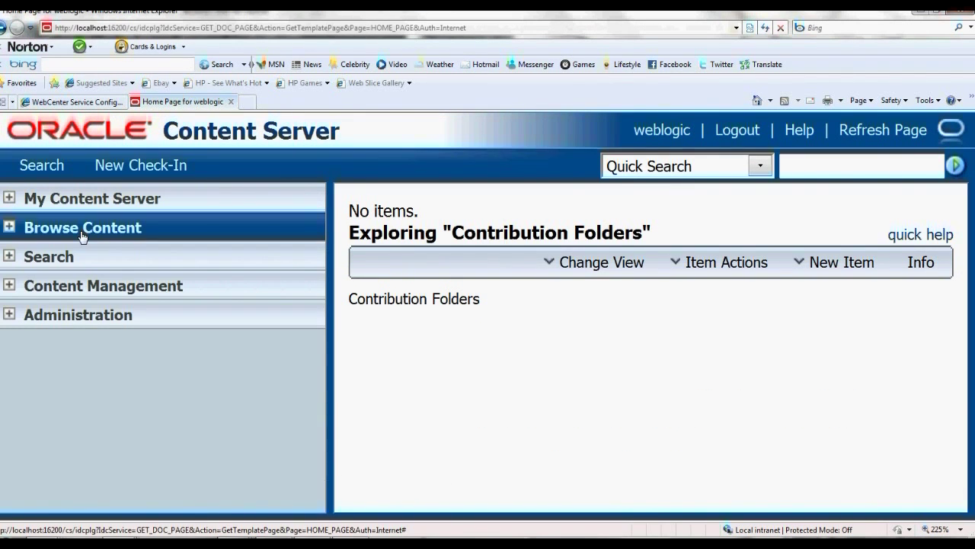
left_click(10, 227)
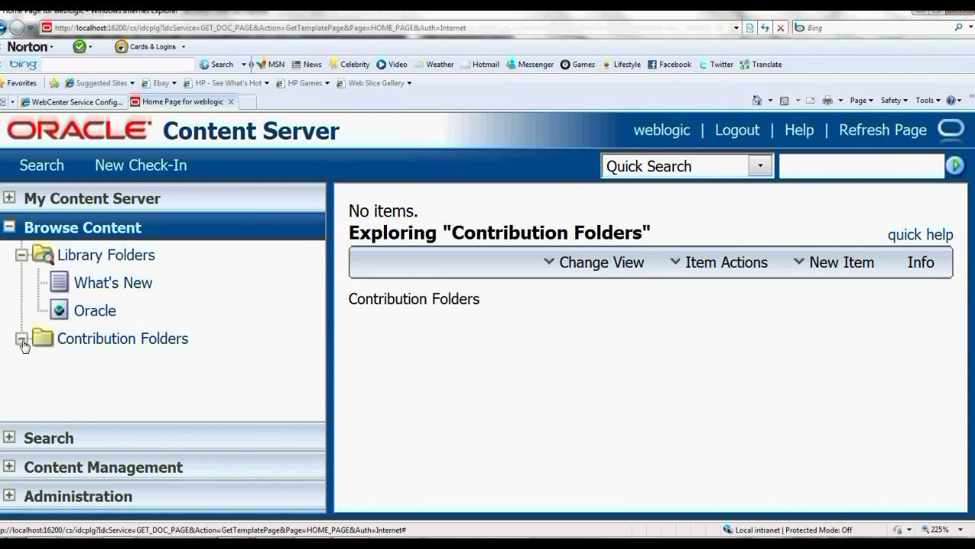
left_click(22, 339)
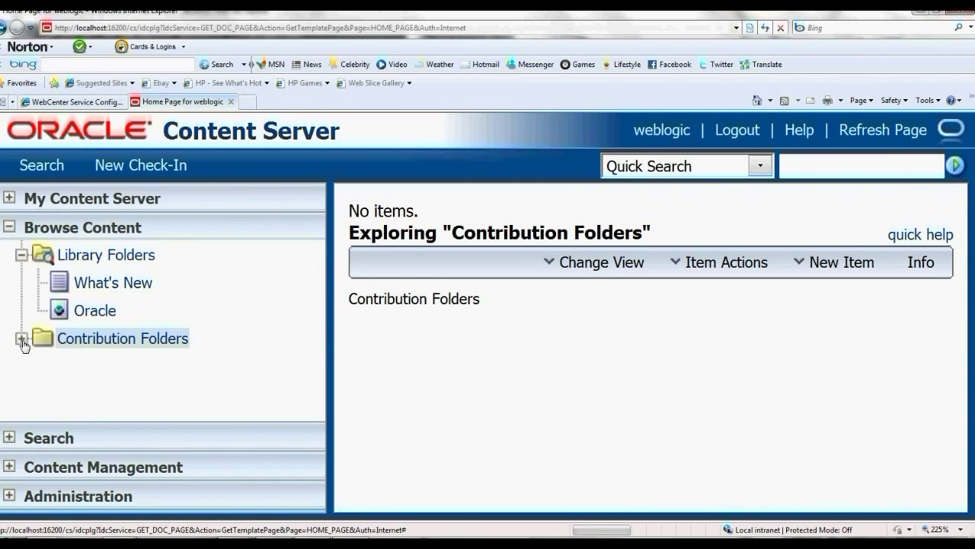
left_click(70, 341)
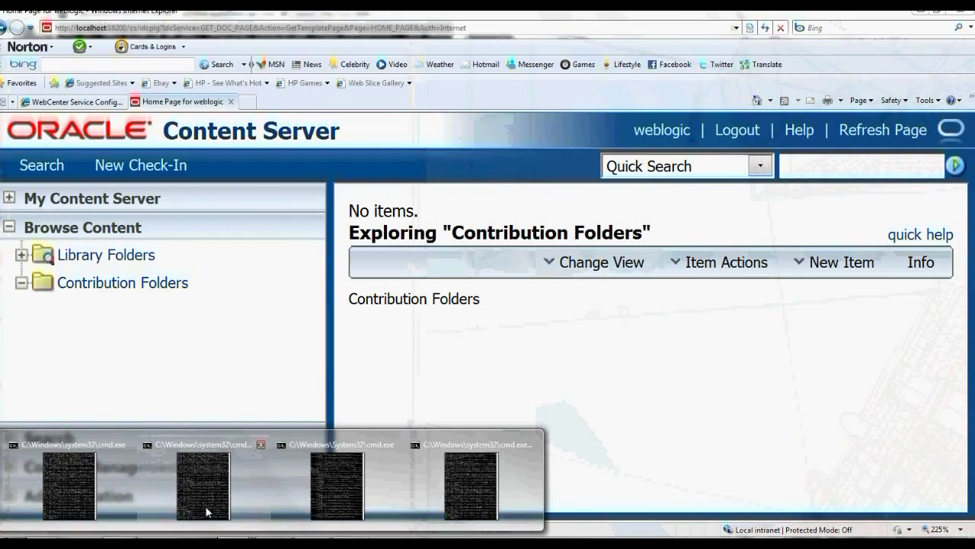
left_click(207, 511)
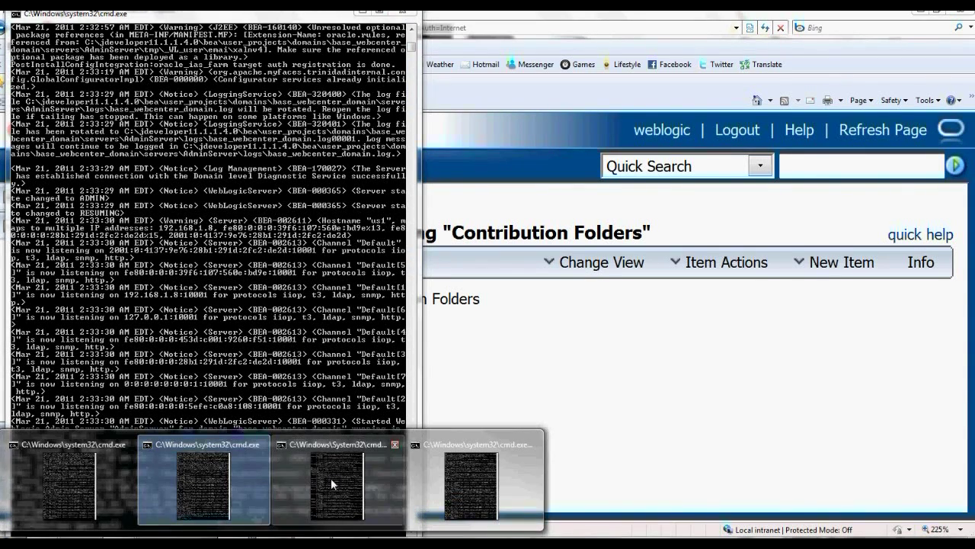
Close the Content Server console window, leaving the WebLogic log console open
mouse_move(330, 478)
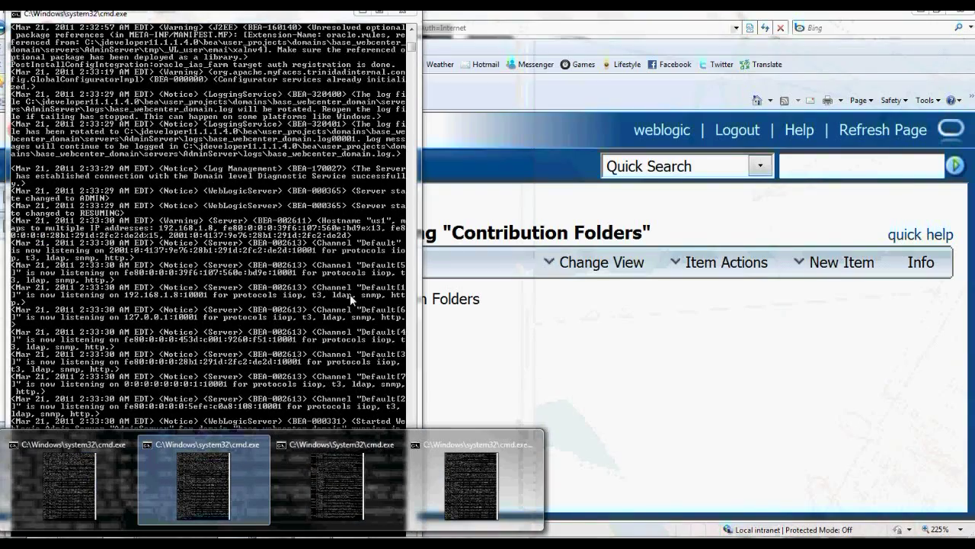
left_click(358, 493)
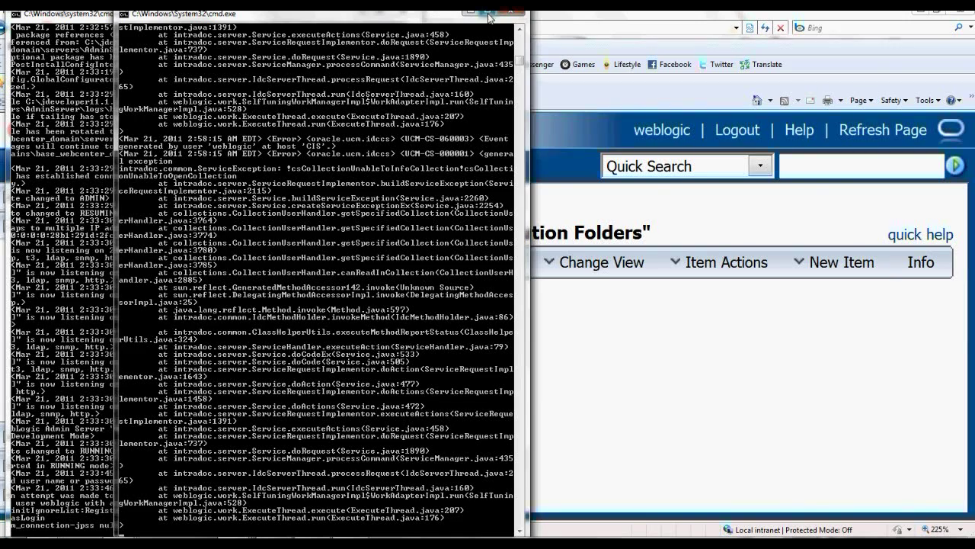
left_click(509, 13)
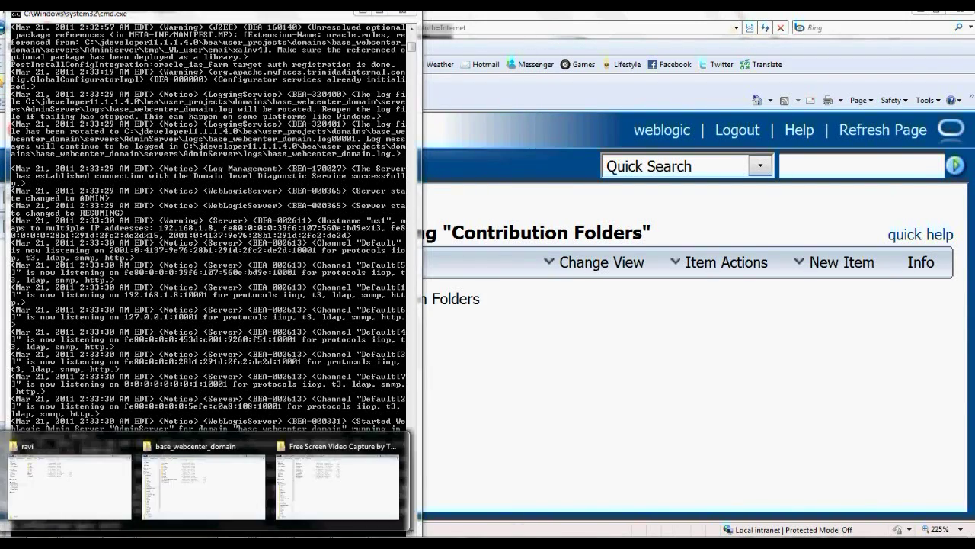
left_click(191, 492)
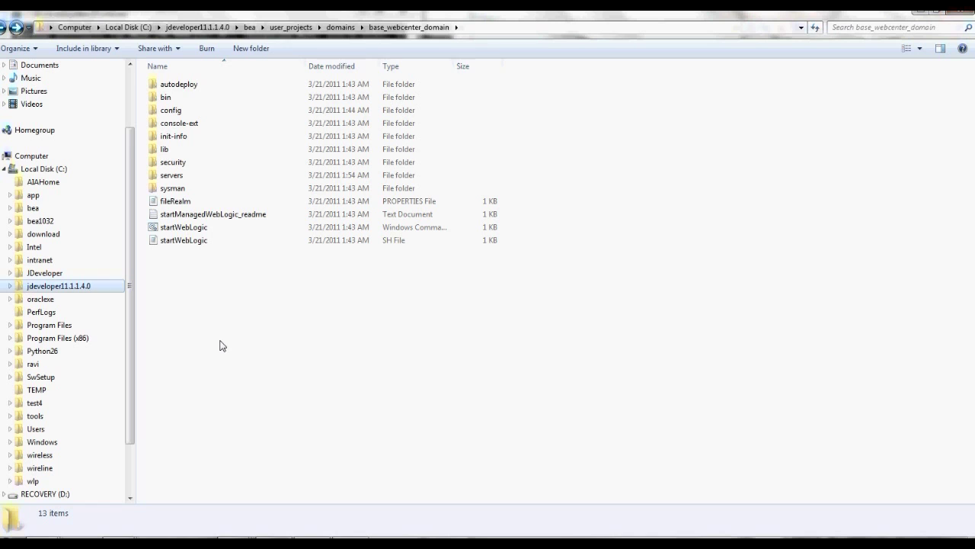
Relaunch startManagedWebLogic.cmd from the ucm_domain bin folder
left_click(3, 29)
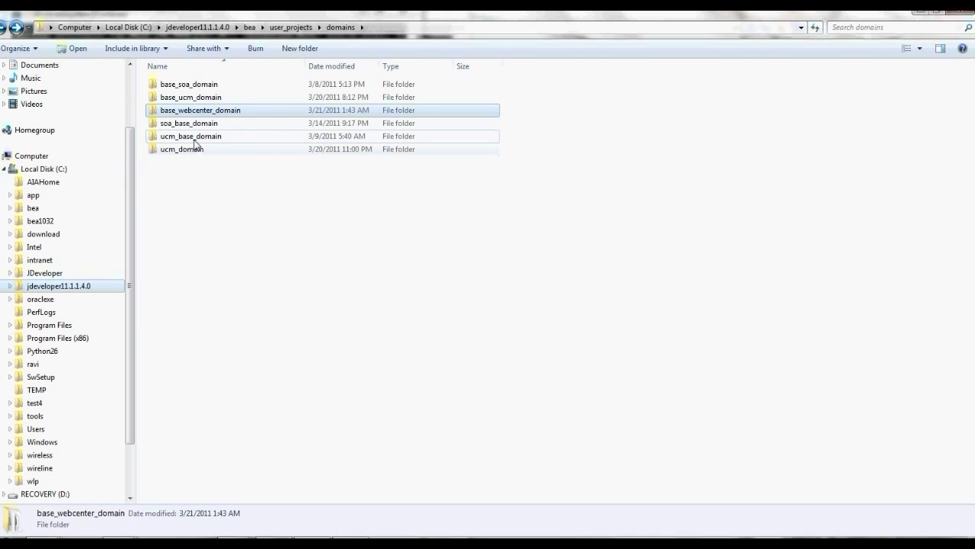
double_click(195, 151)
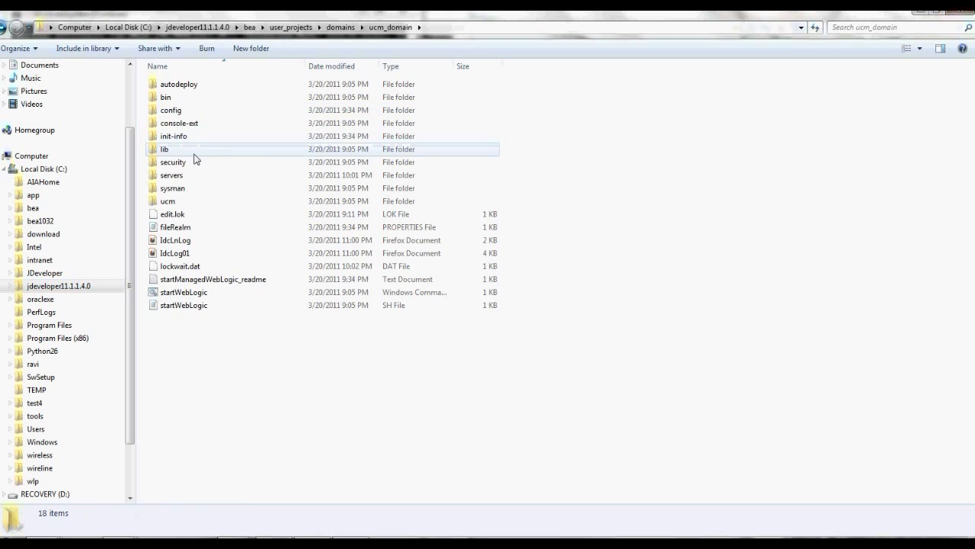
double_click(161, 98)
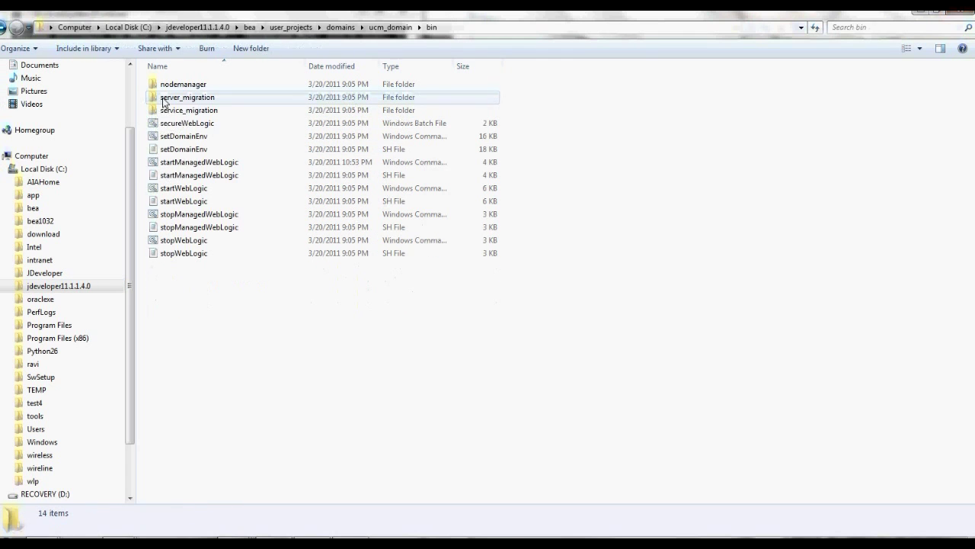
left_click(204, 163)
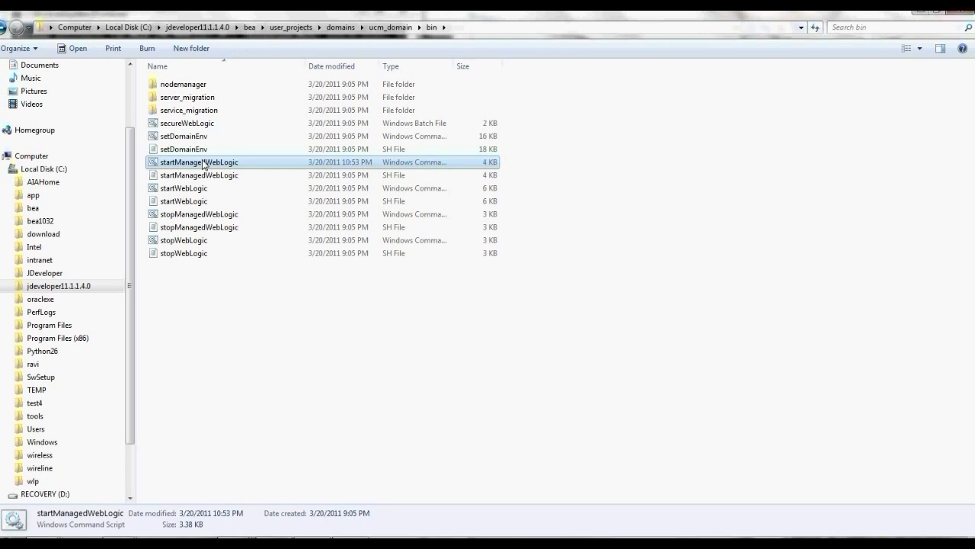
double_click(204, 163)
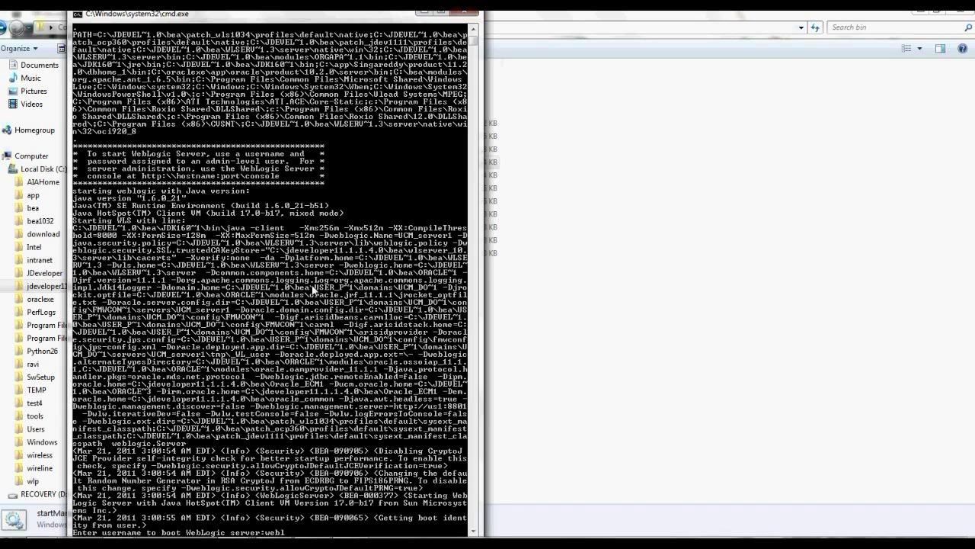
Enter the WebLogic admin username at the UCM managed server's boot prompt
type("c")
key("Return")
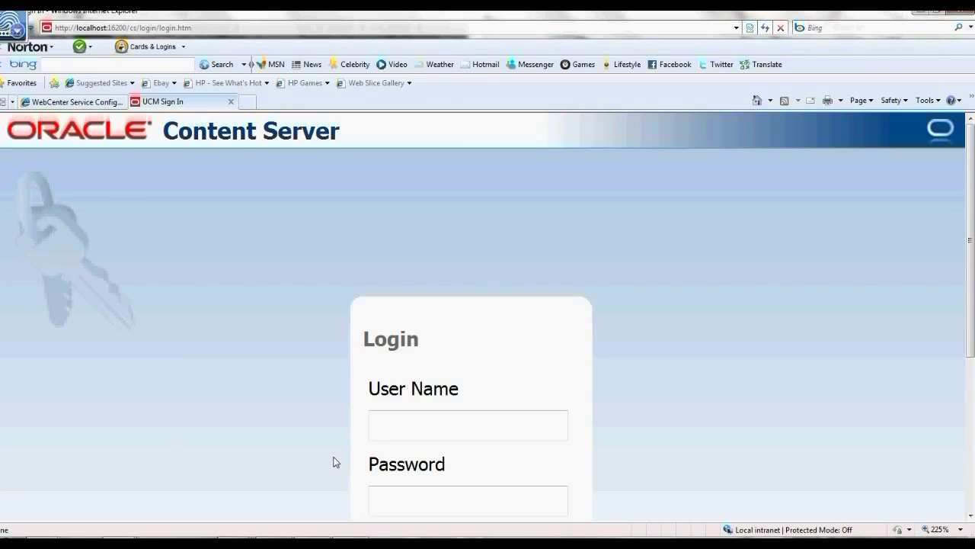
Log in to Content Server with the admin username and password, then expand Browse Content
left_click(394, 429)
type("weblogic")
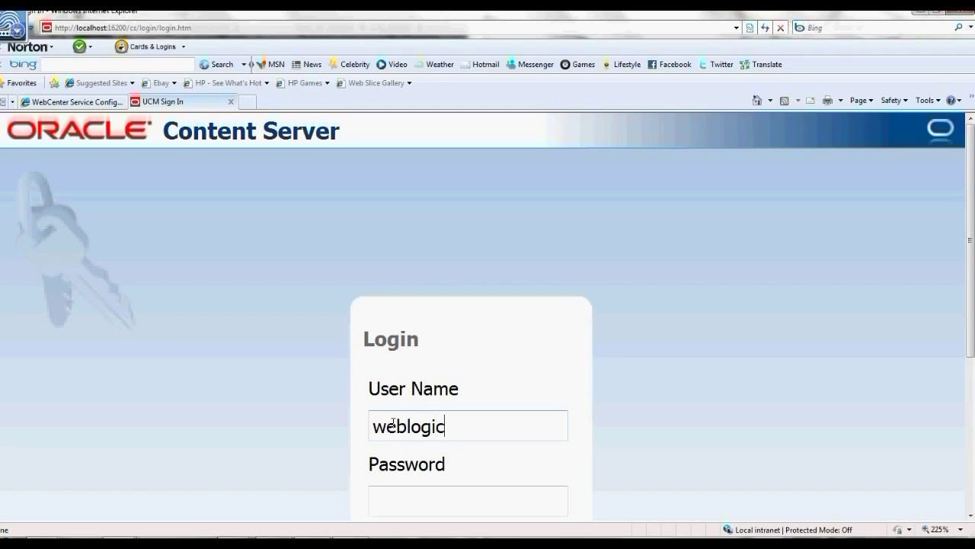
key("Tab")
type("welco")
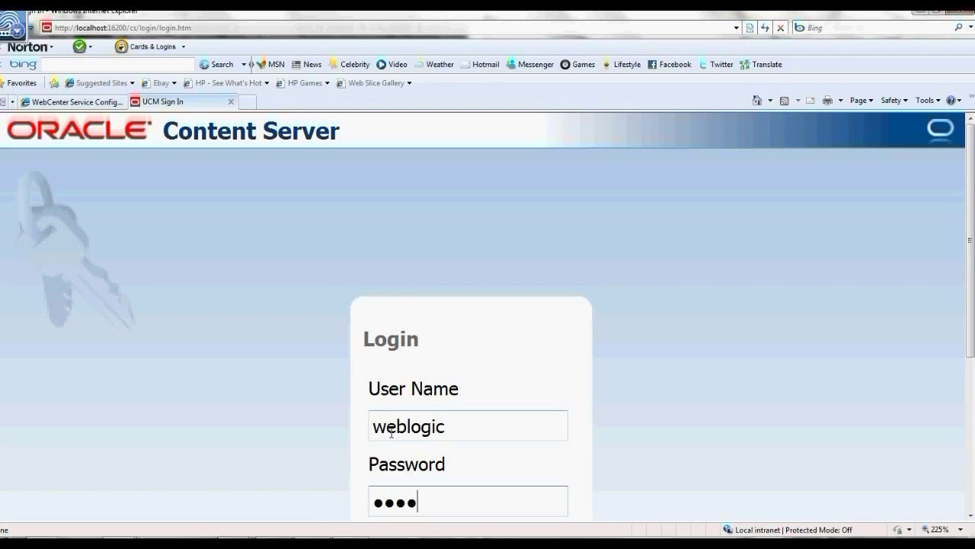
type("gic1")
key("Return")
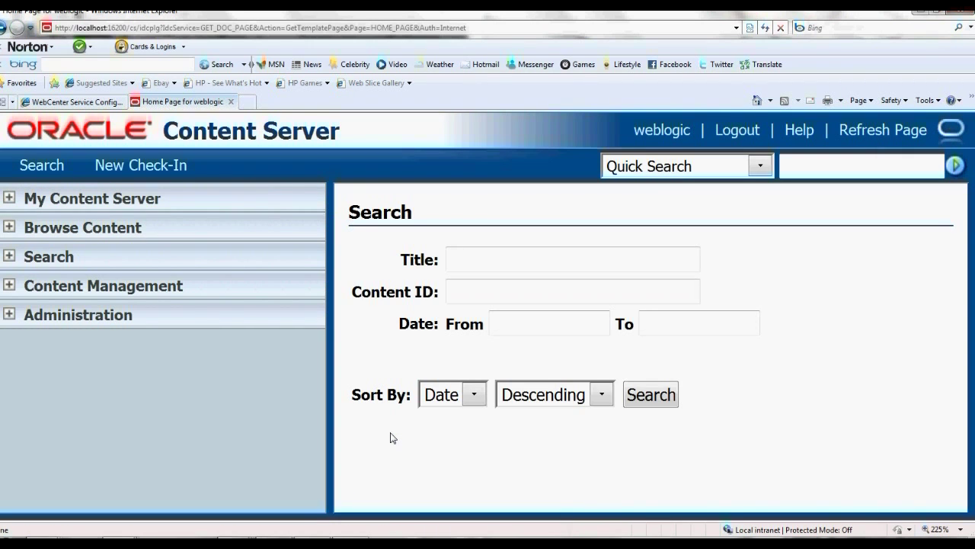
left_click(99, 227)
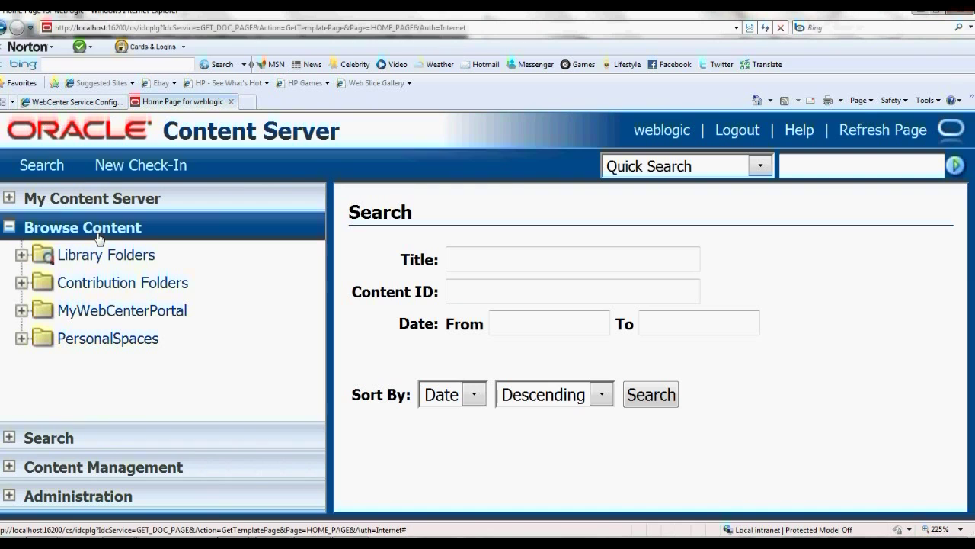
Inspect the PersonalSpaces and MyWebCenterPortal folders, expanding spacetemplate and Contribution Folders
left_click(80, 339)
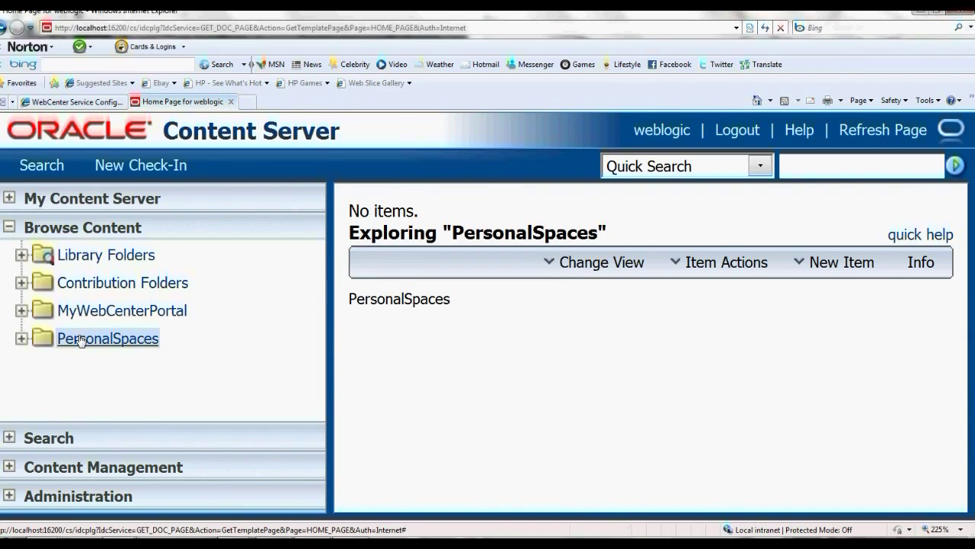
left_click(94, 313)
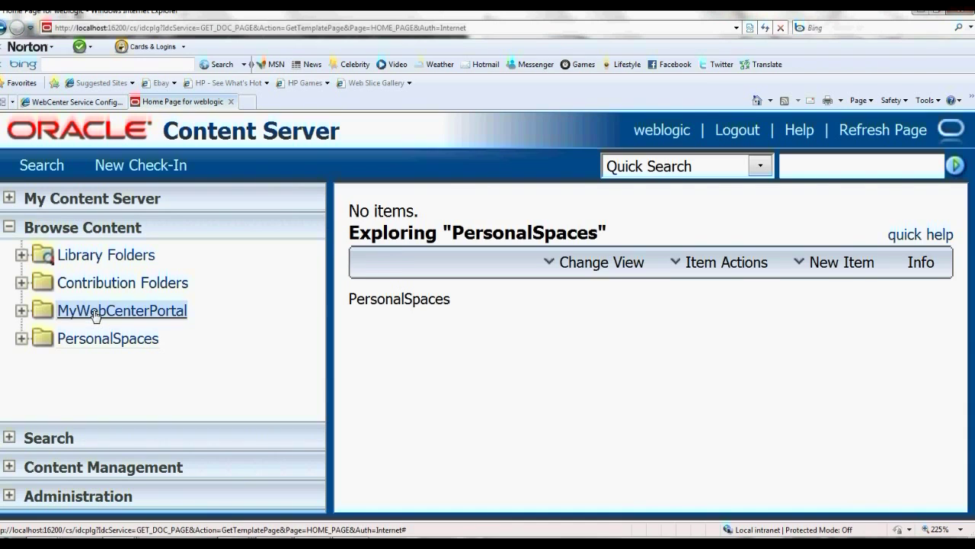
left_click(21, 310)
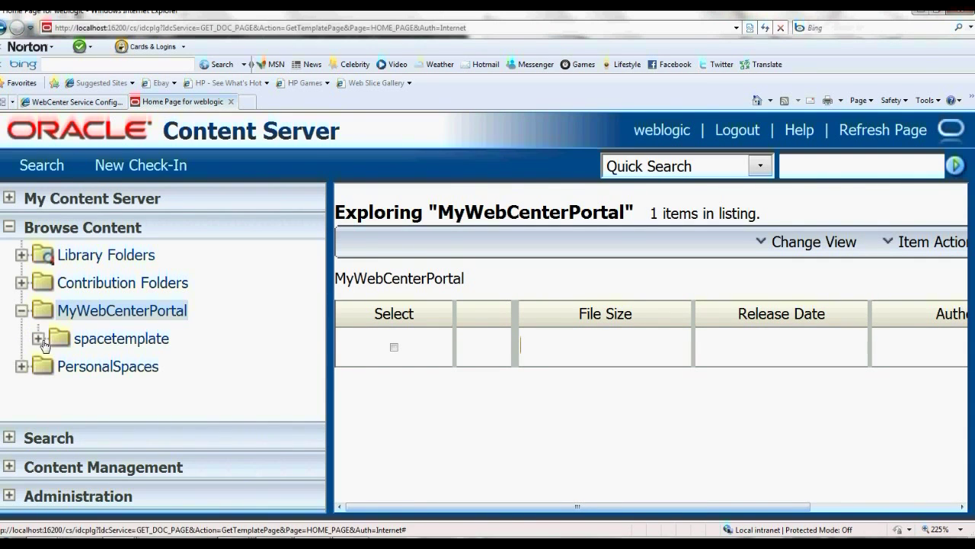
left_click(38, 338)
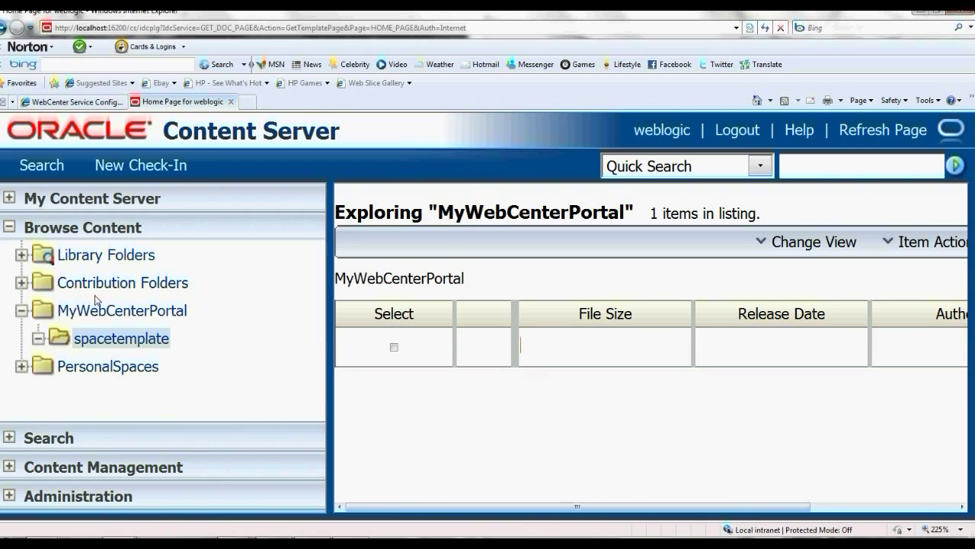
left_click(22, 285)
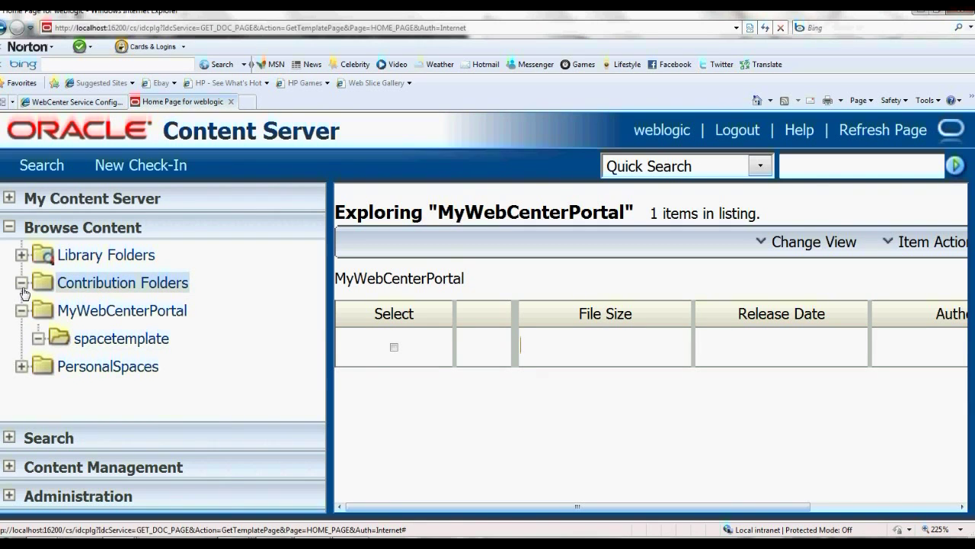
left_click(21, 367)
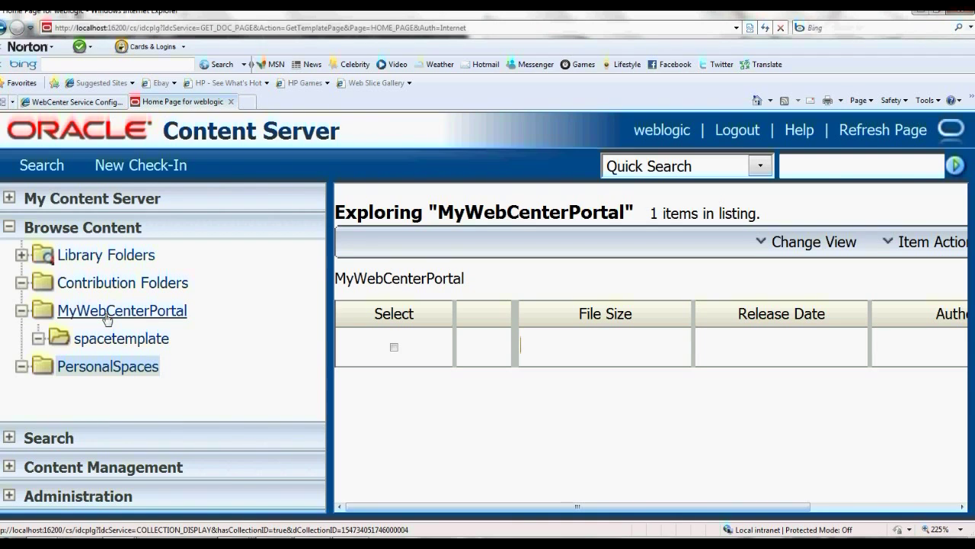
left_click(107, 318)
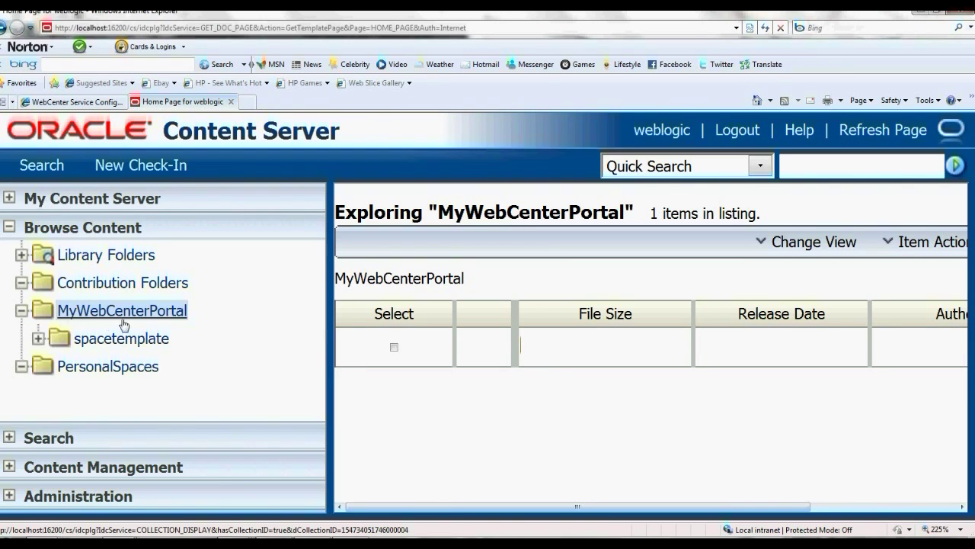
left_click(100, 102)
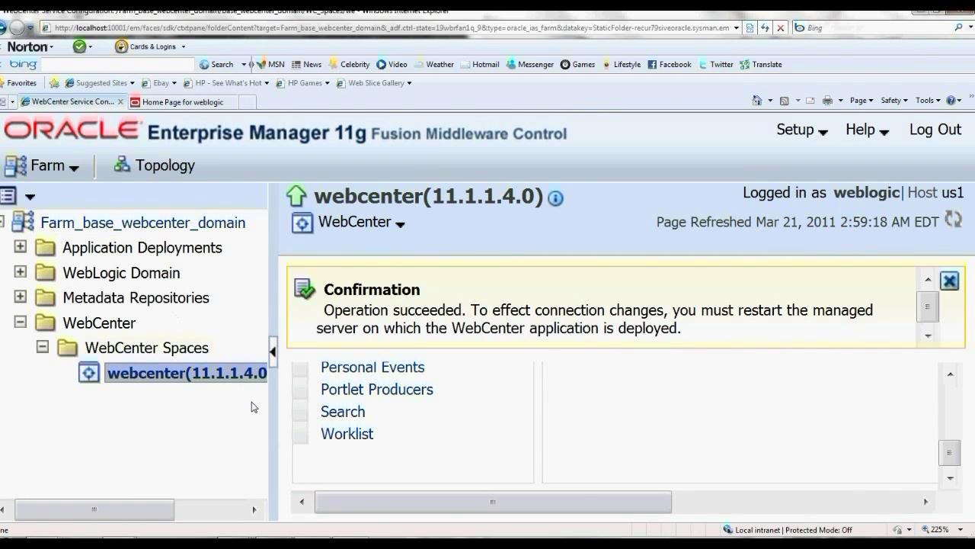
Edit the Oracle11gUCMConnection repository connection from WebCenter Service Configuration
left_click(398, 224)
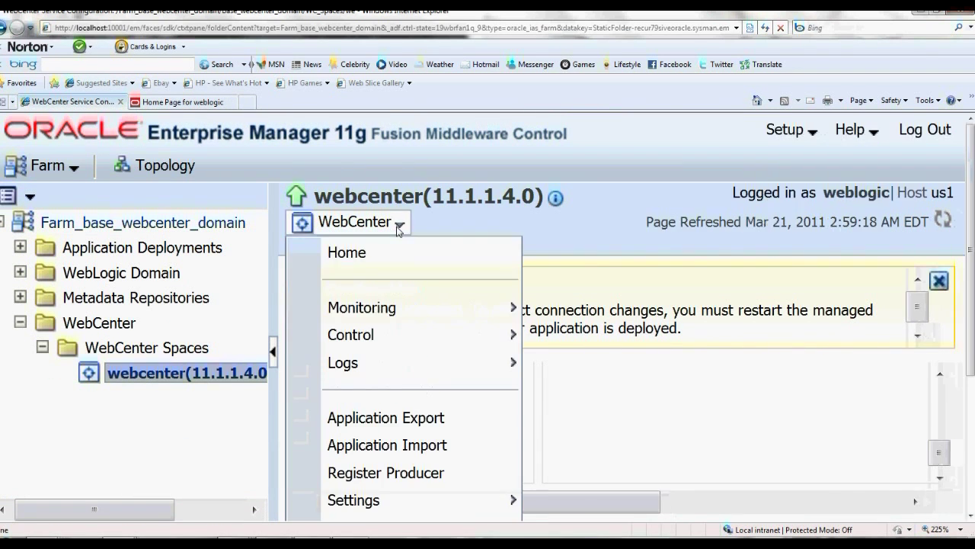
mouse_move(472, 495)
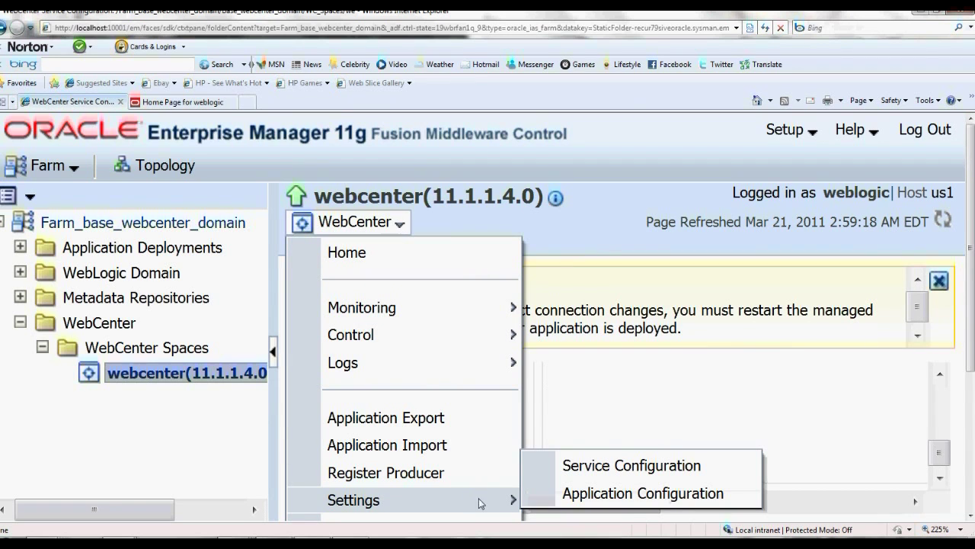
left_click(588, 473)
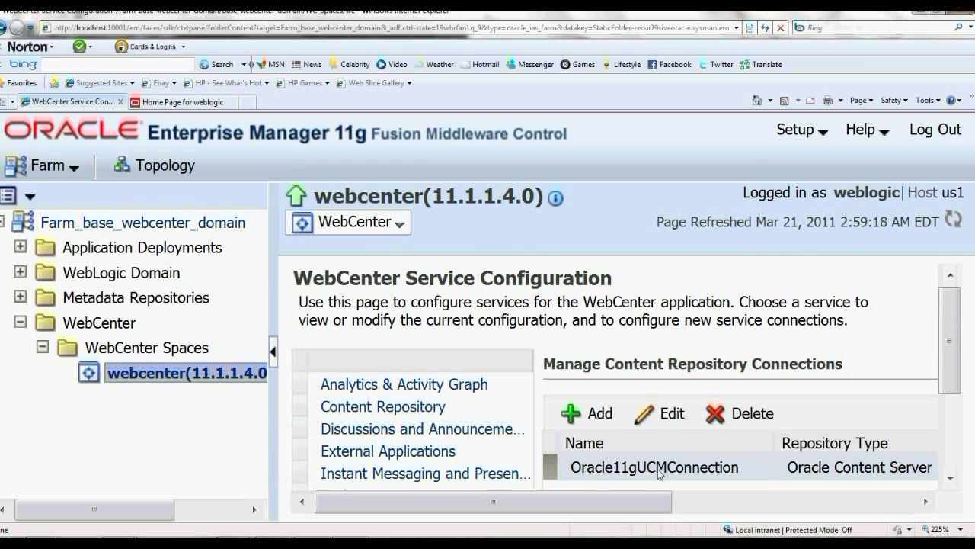
left_click(667, 418)
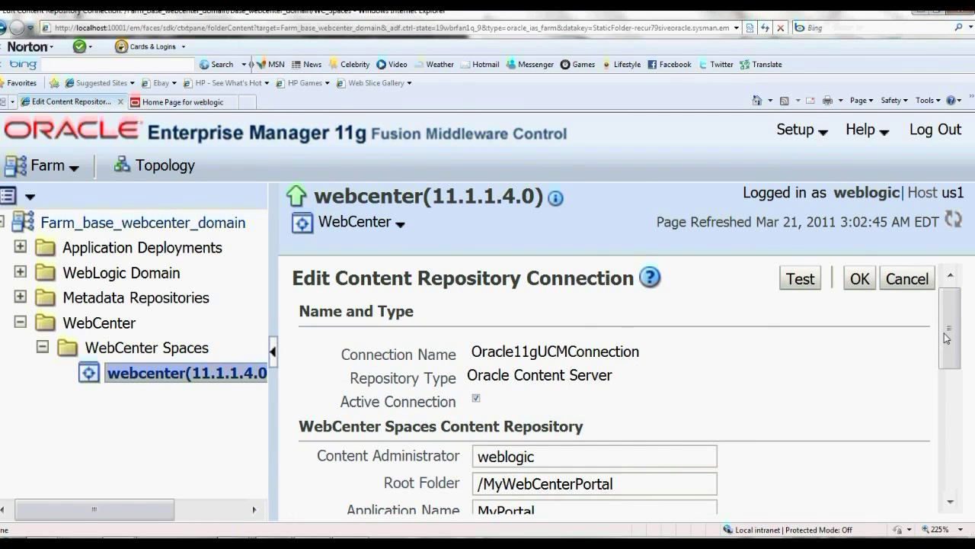
Point out the connection's root folder /MyWebCenterPortal and application name MyPortal
left_click_drag(947, 335, 947, 372)
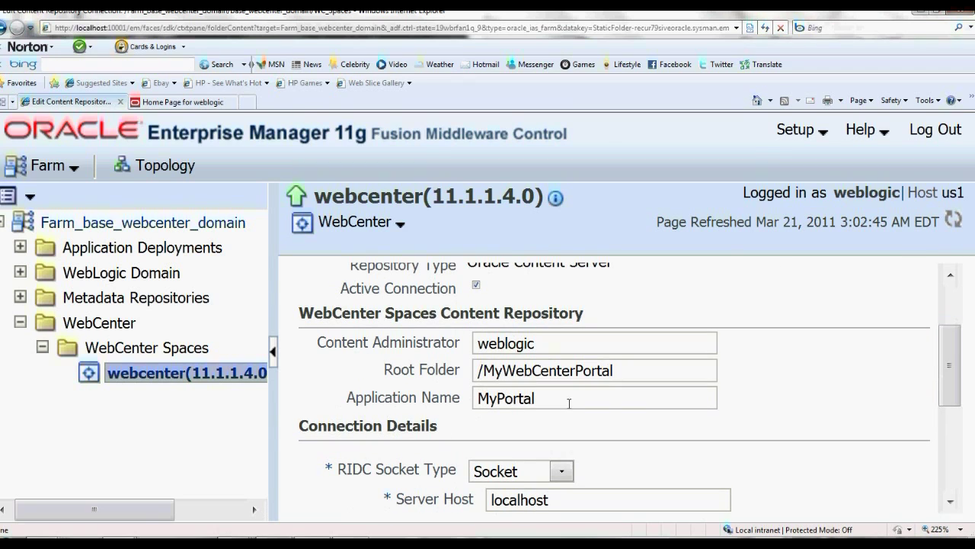
left_click_drag(617, 372, 474, 373)
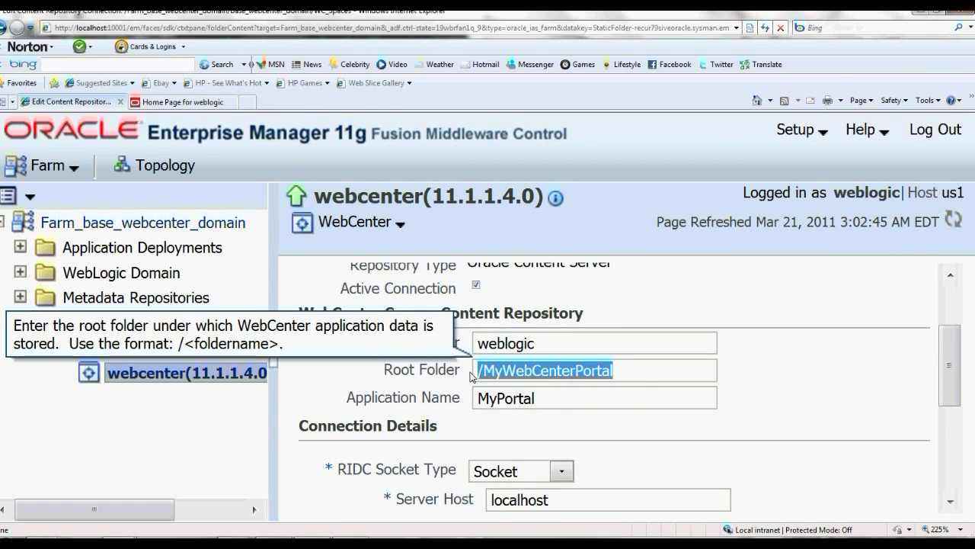
left_click(531, 398)
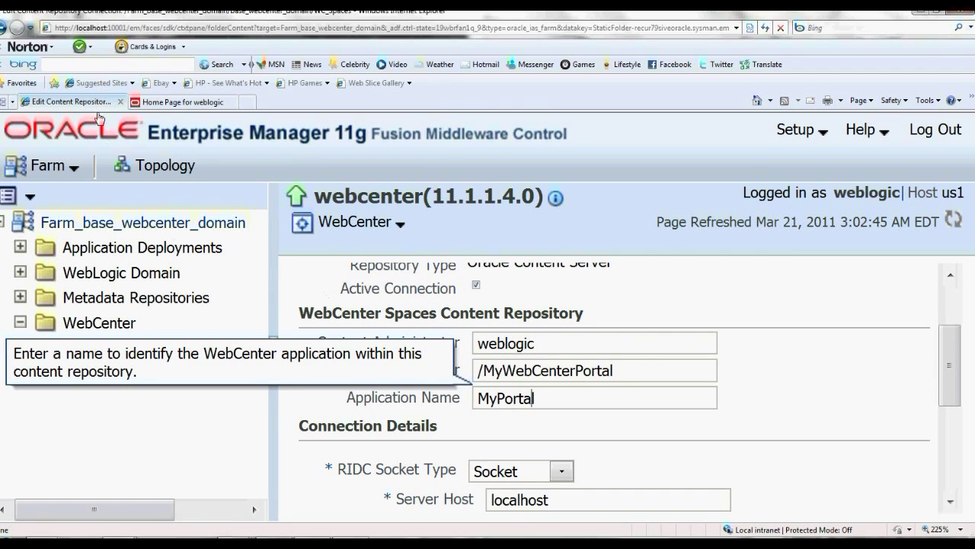
left_click(160, 101)
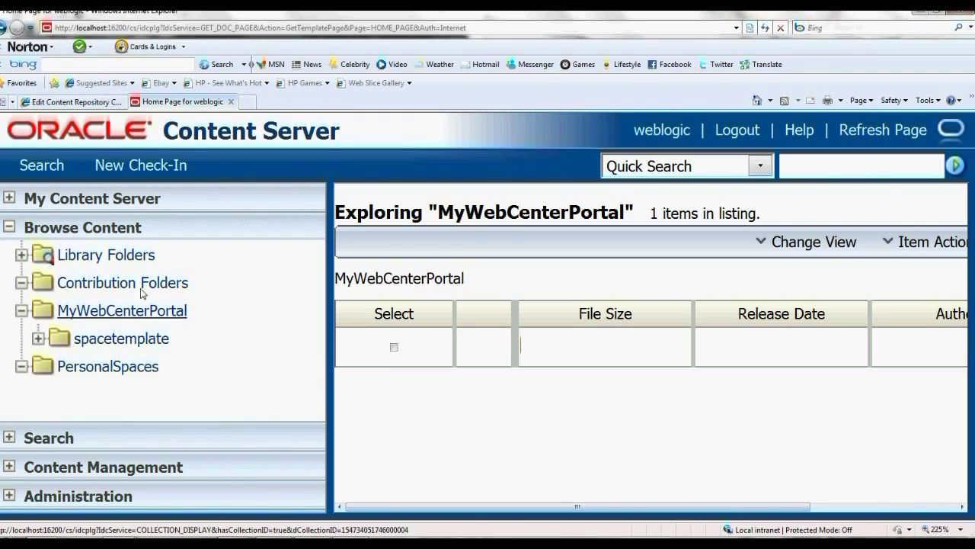
Expand the spacetemplate subfolder under MyWebCenterPortal in the Content Server folder tree
left_click(80, 103)
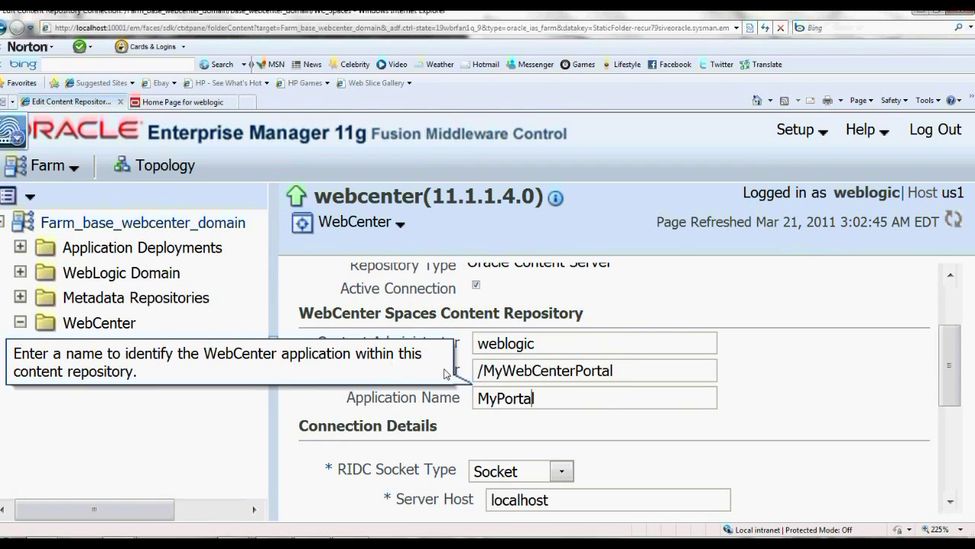
left_click(206, 103)
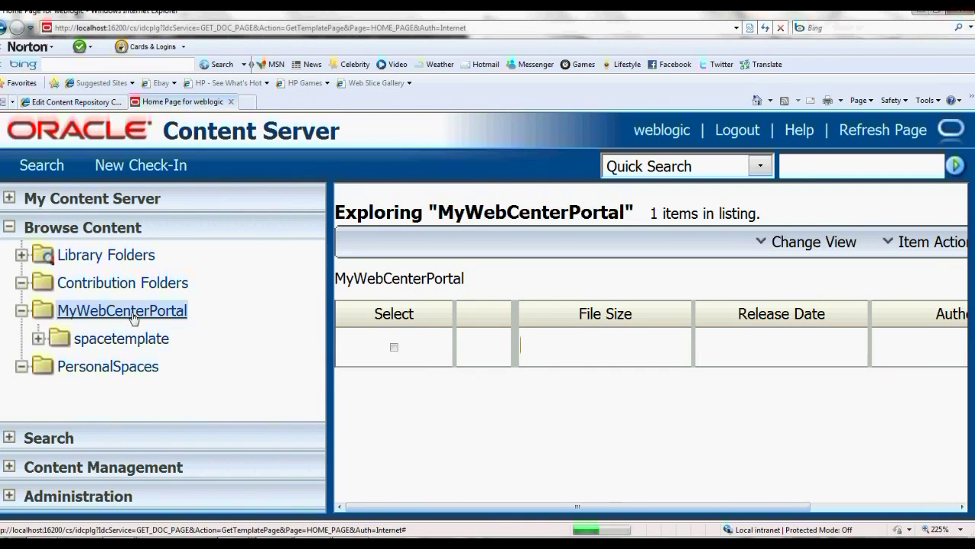
left_click(43, 339)
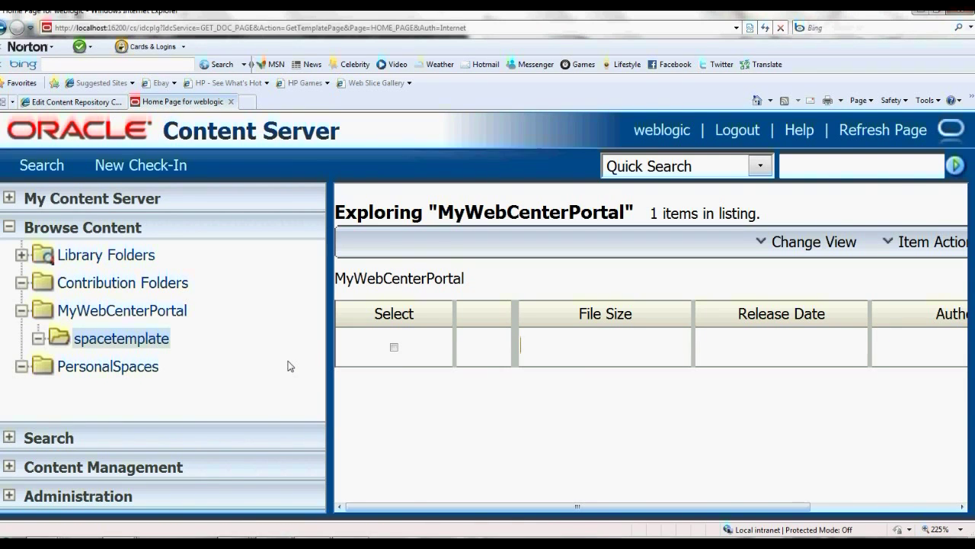